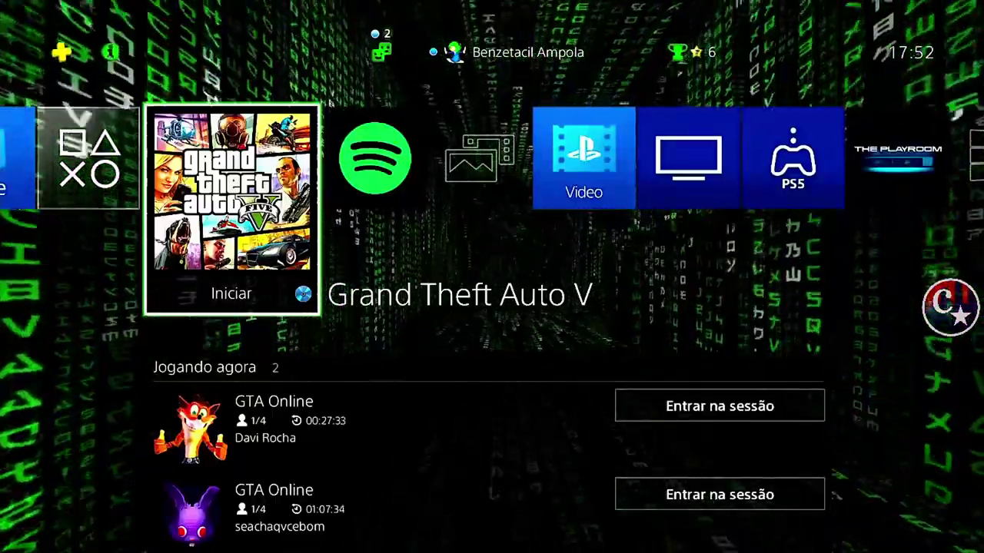
- Open the application saved data management (Gerenciamento de dados salvos do aplicativo) in the console settings
key("Up")
key("Return")
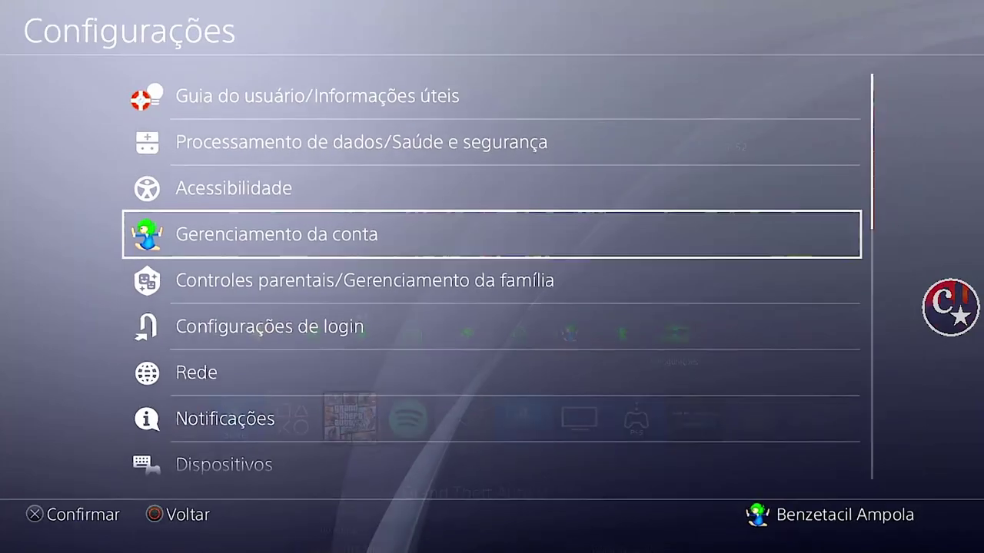
key("Down")
key("Down")
key("Down")
key("Down")
key("Down")
key("Down")
key("Down")
key("Down")
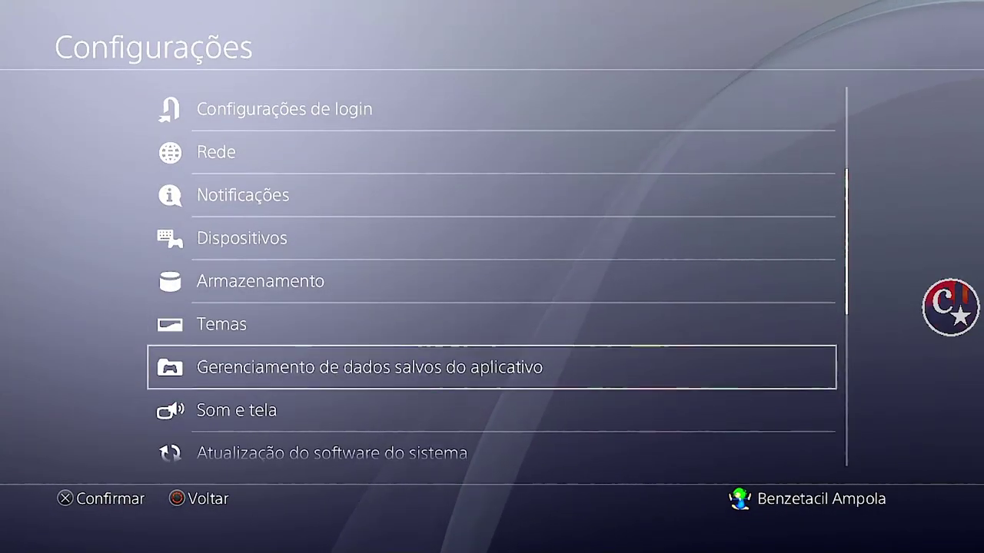
key("Return")
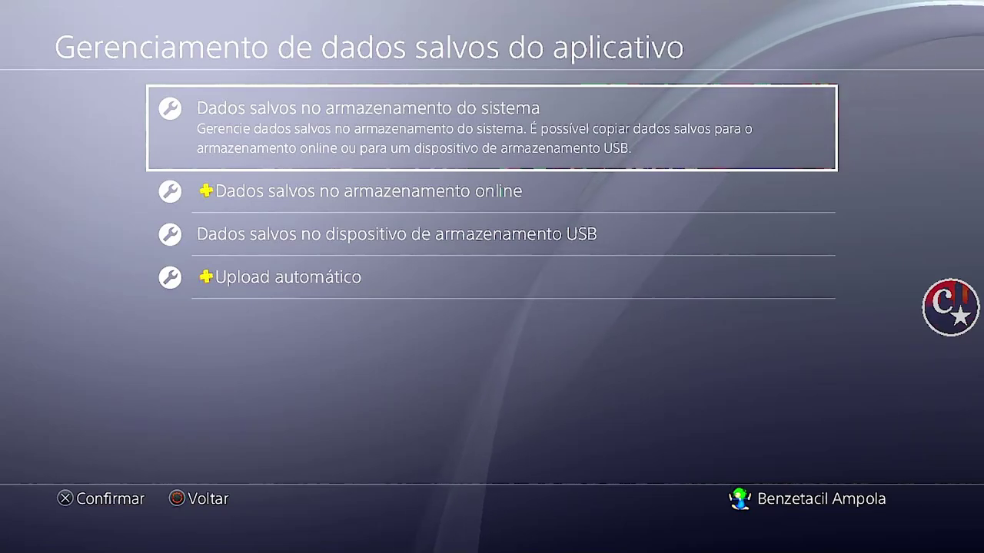
- Open the list of Grand Theft Auto V saves in system storage for copying to a USB storage device
key("Return")
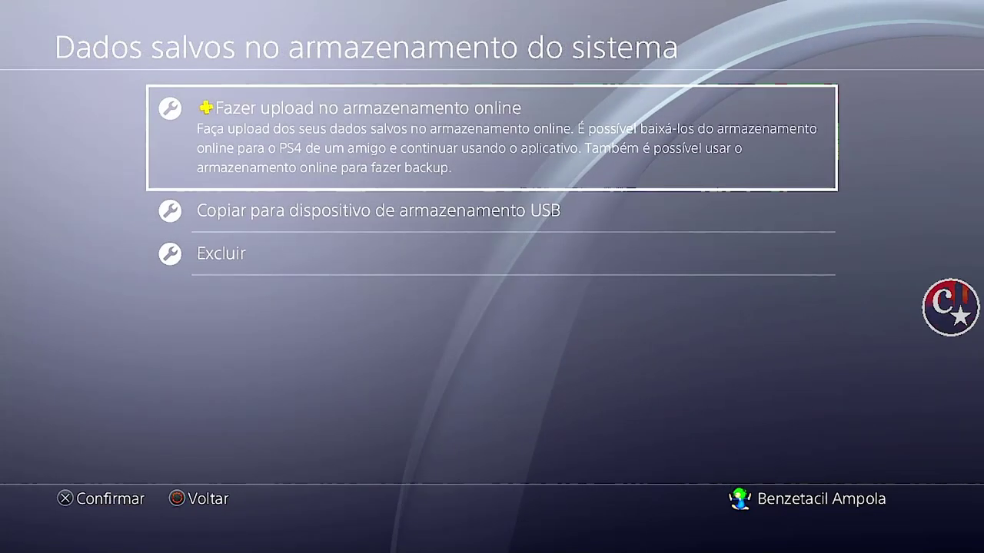
key("Down")
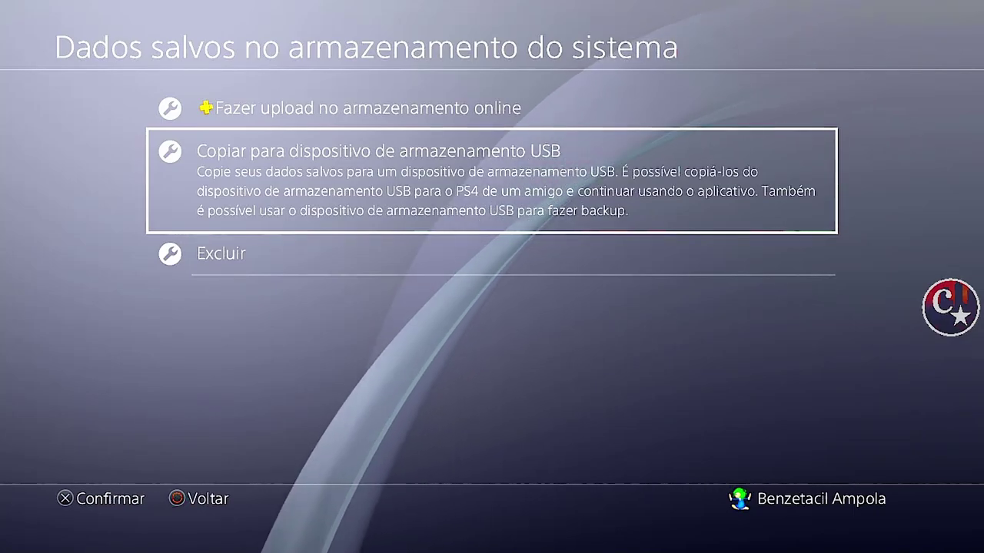
key("Return")
key("Return")
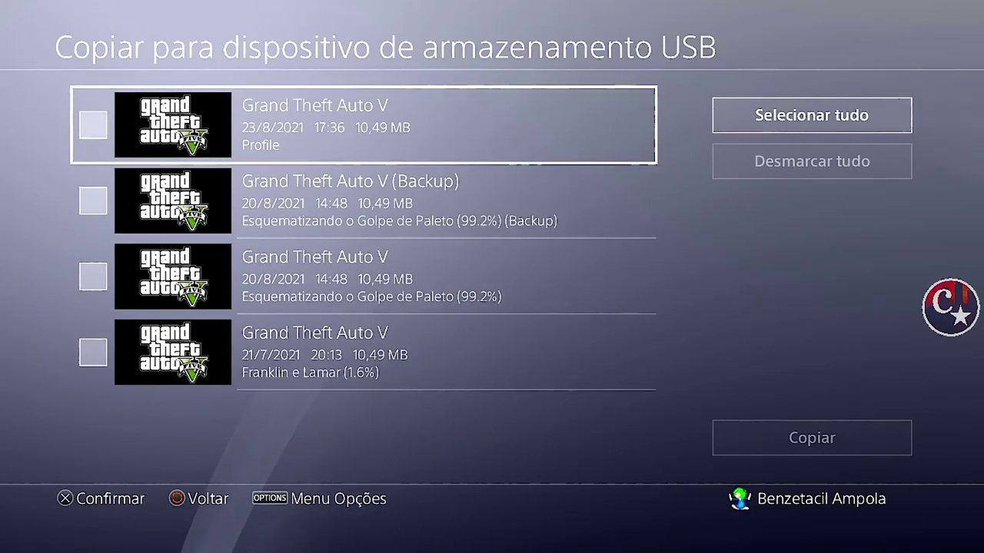
- Copy the non-backup Grand Theft Auto V save "Esquematizando o Golpe de Paleto (99.2%)" to the USB device and leave the saved data settings
key("Down")
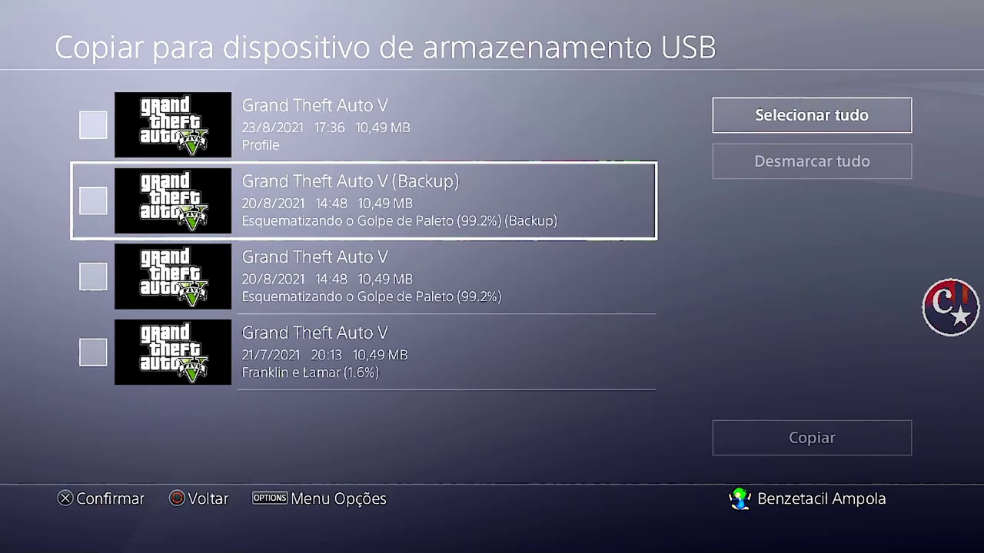
key("Down")
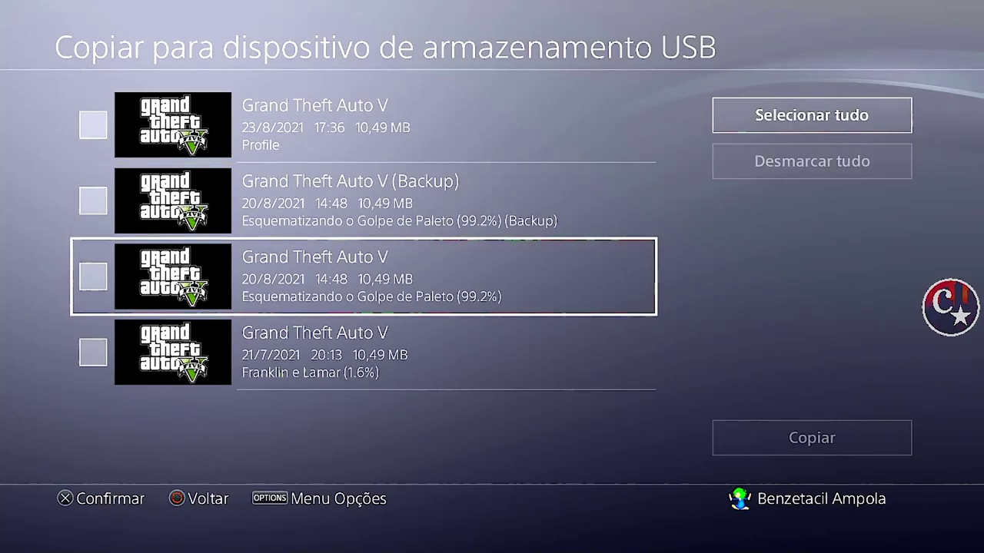
key("Down")
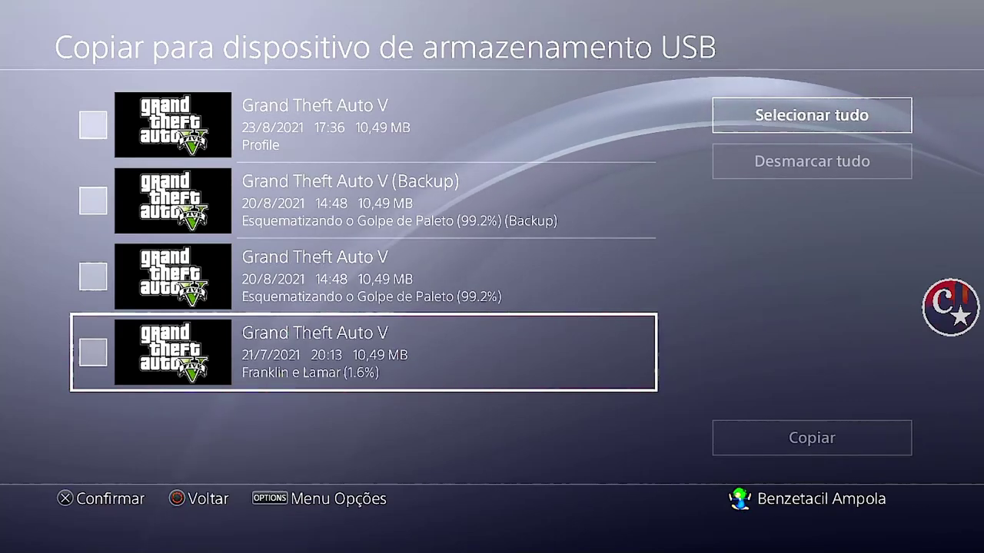
key("Up")
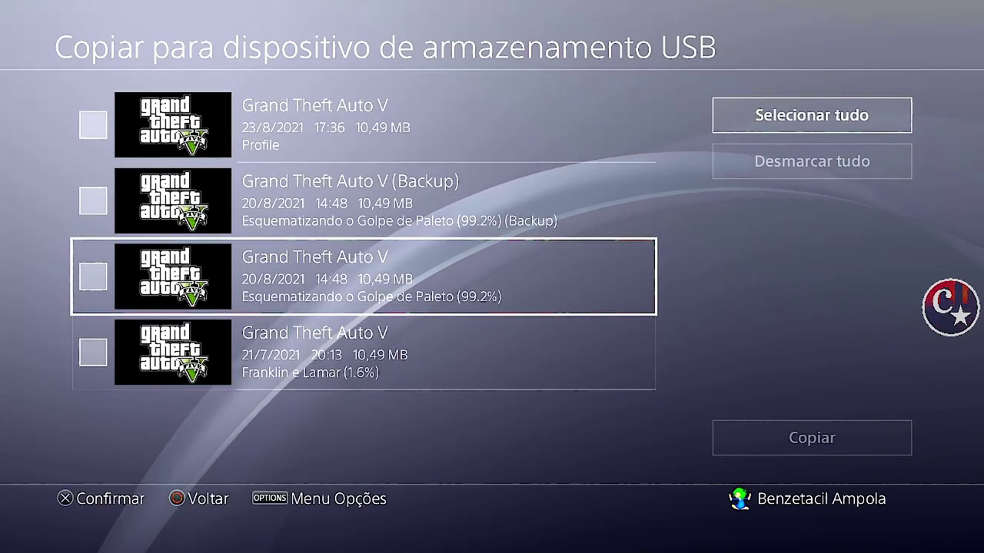
key("Return")
key("Right")
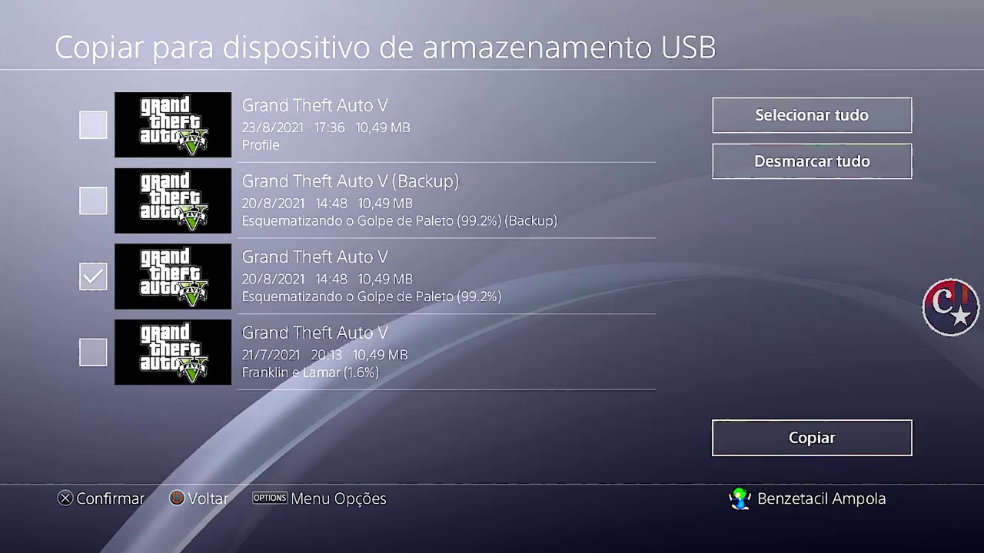
key("Return")
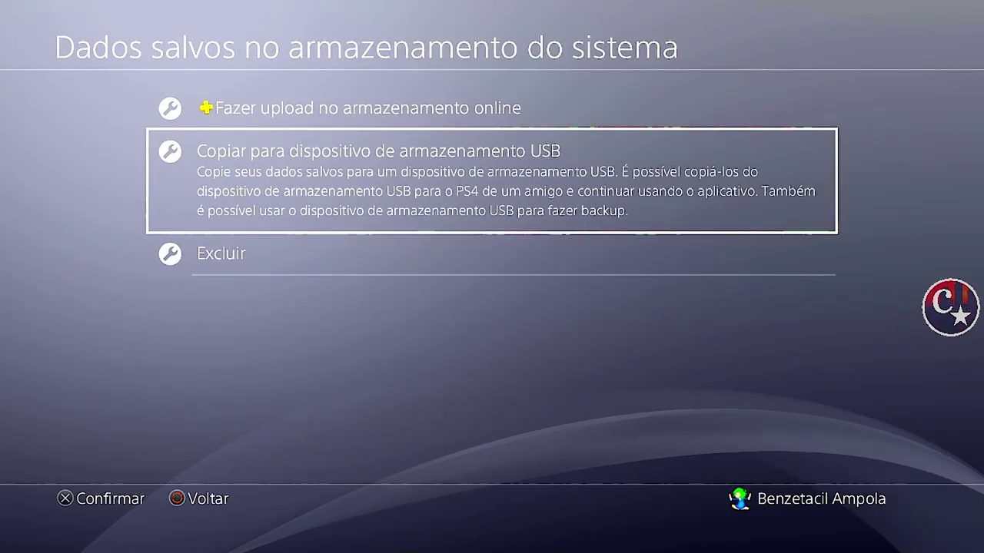
key("Escape")
key("Escape")
key("Escape")
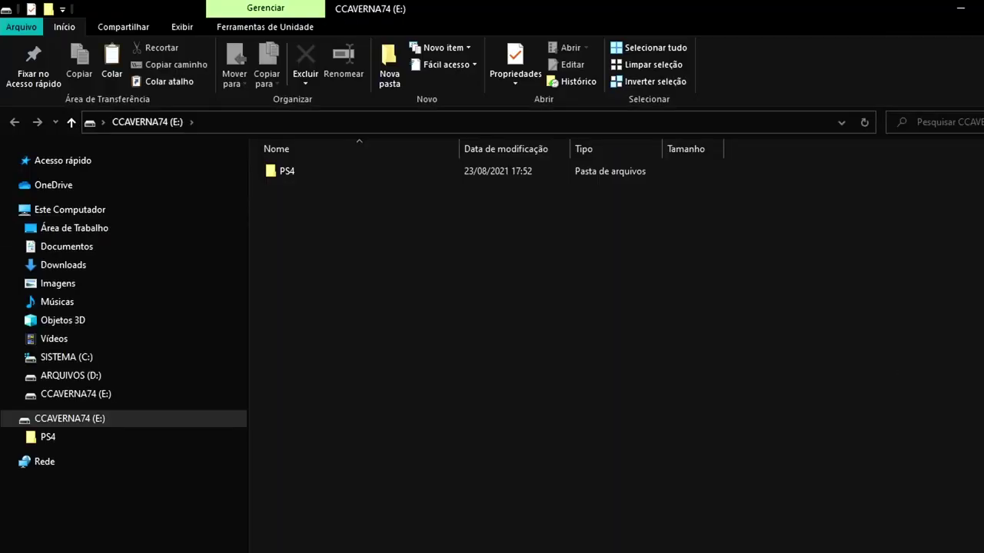
- Minimize the USB drive window on the PC, launch GTA V Save Editor and decline the resource master update
left_click(961, 8)
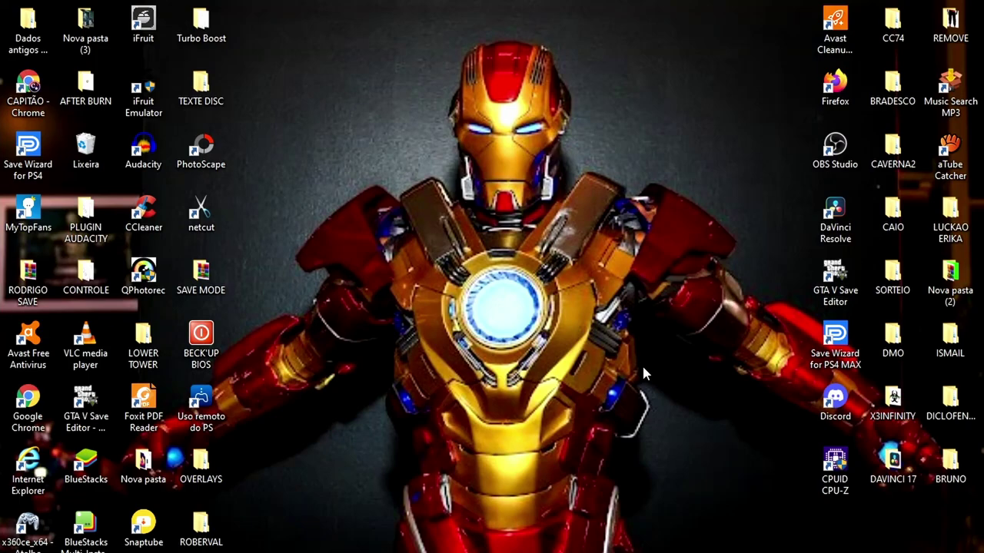
left_click(838, 292)
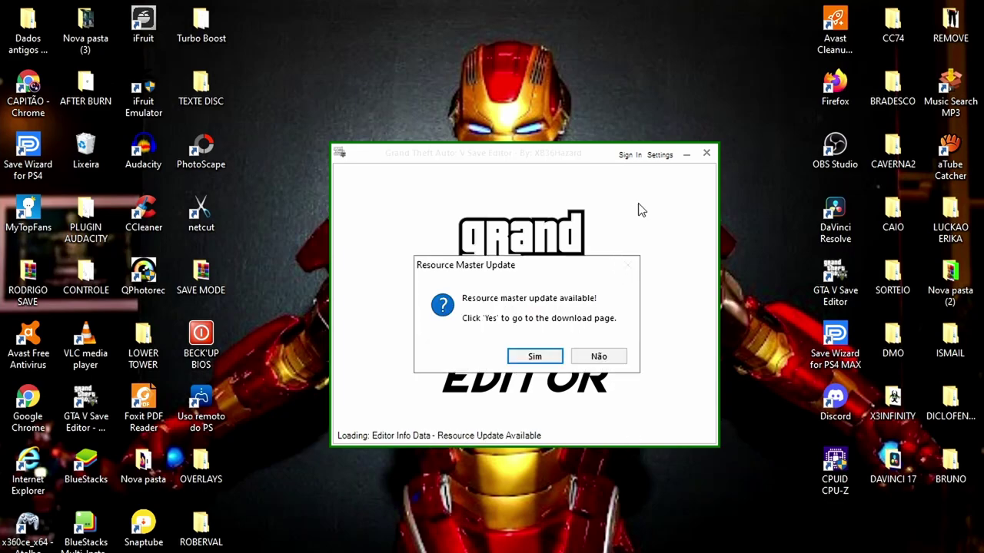
left_click(581, 364)
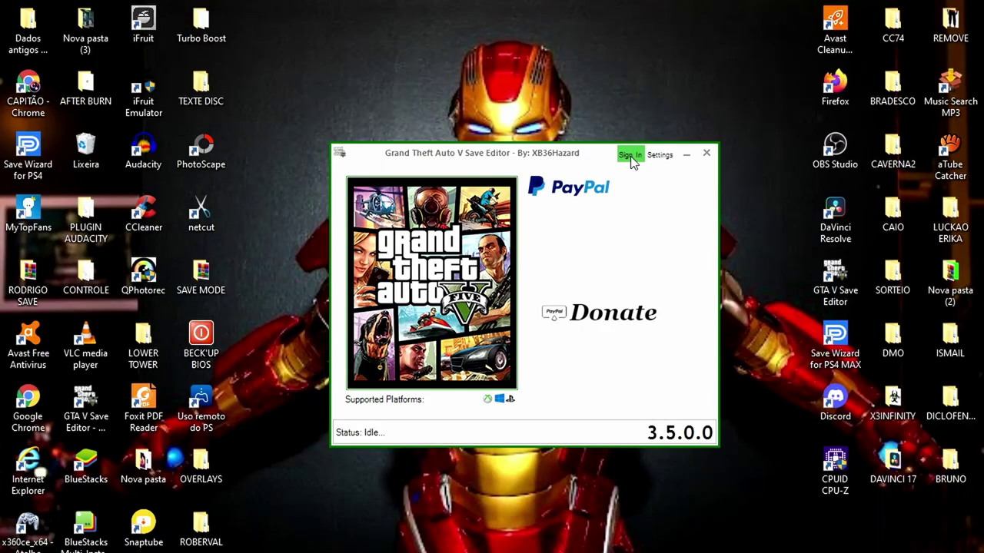
- Sign in to X3T-Infinity.com with the account username and password, without having the credentials remembered
left_click(765, 77)
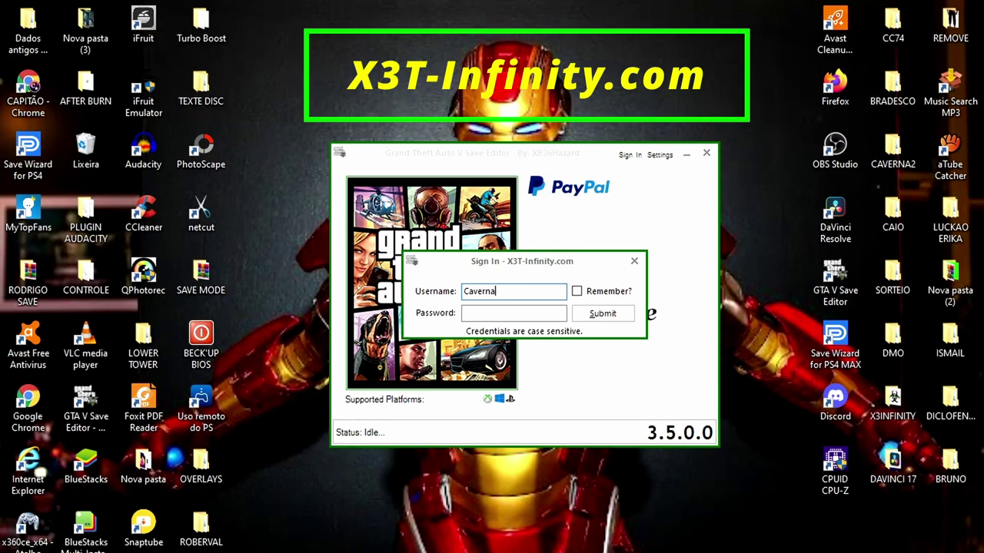
left_click(513, 313)
type("*****************")
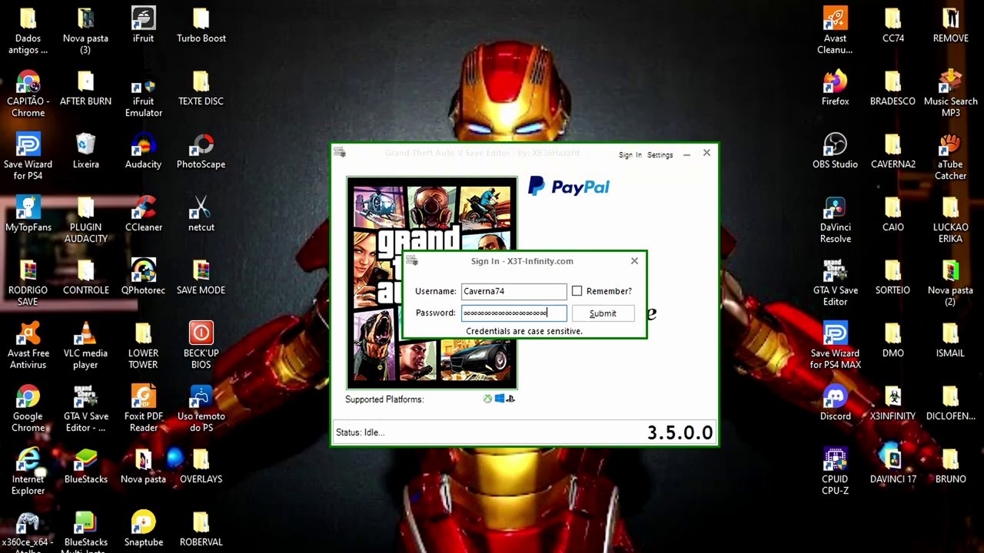
left_click(622, 315)
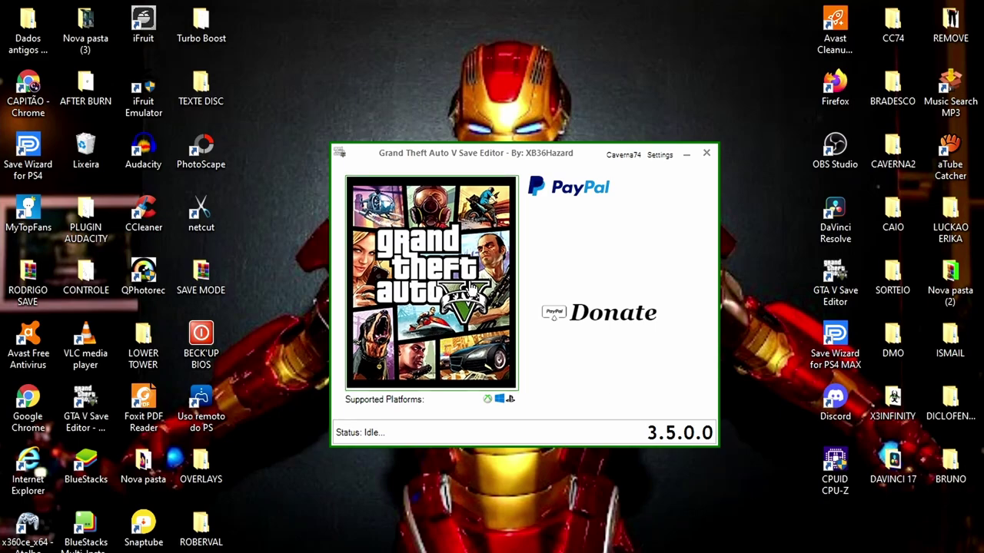
- Open the game save SGTA50000_FemalePed_74 from the OUTFIT > Male Swats folder on the ARQUIVOS (D:) drive
left_click(436, 263)
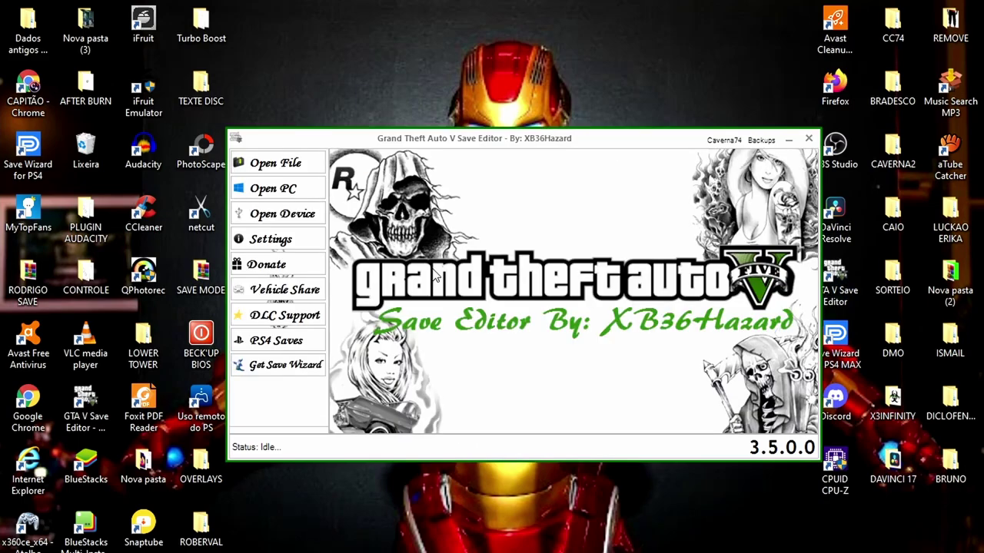
left_click(289, 166)
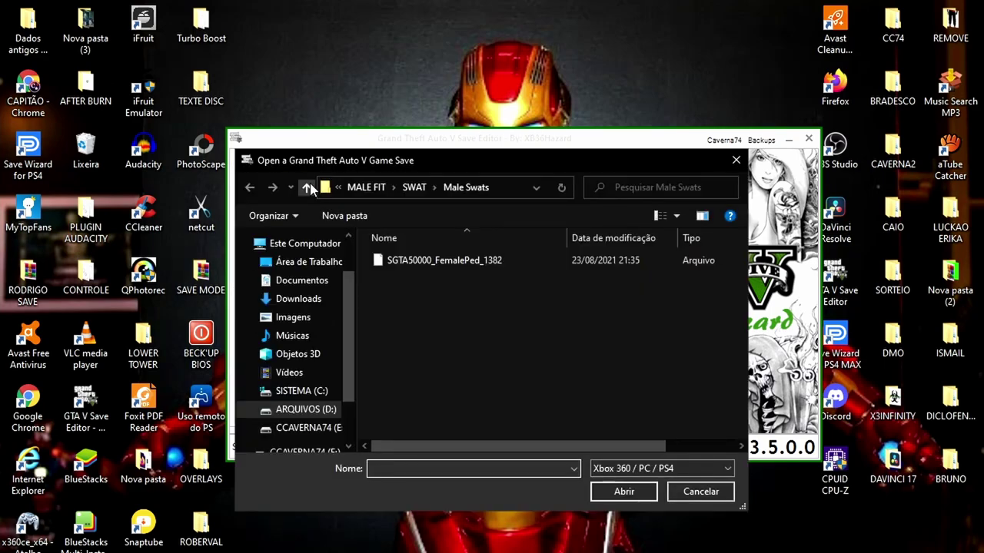
left_click(308, 188)
left_click(308, 188)
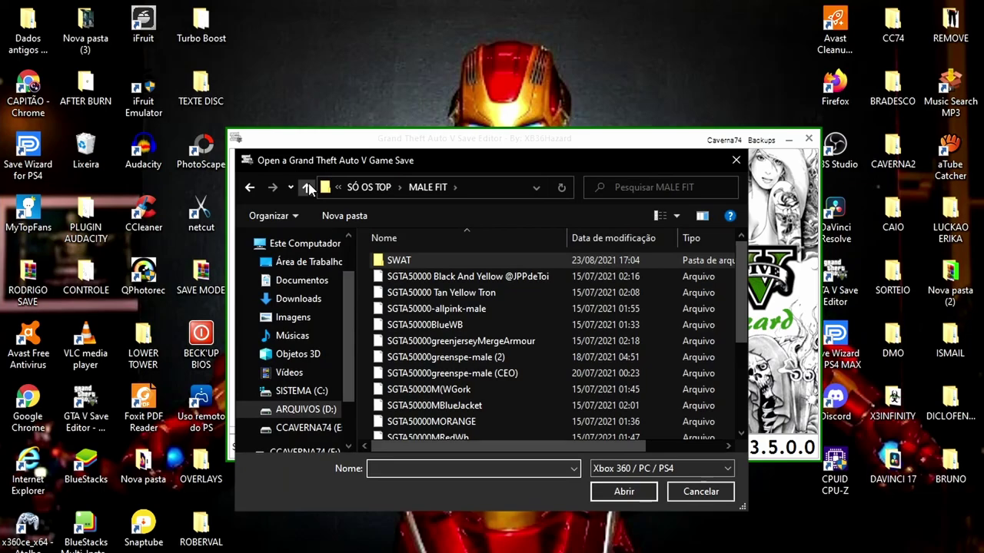
left_click(309, 187)
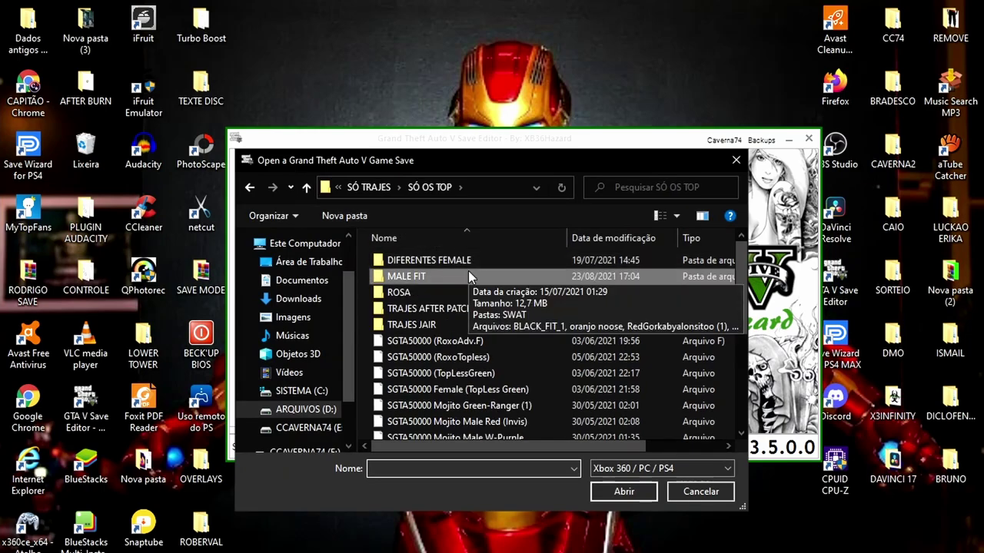
scroll(474, 310, "down", 4)
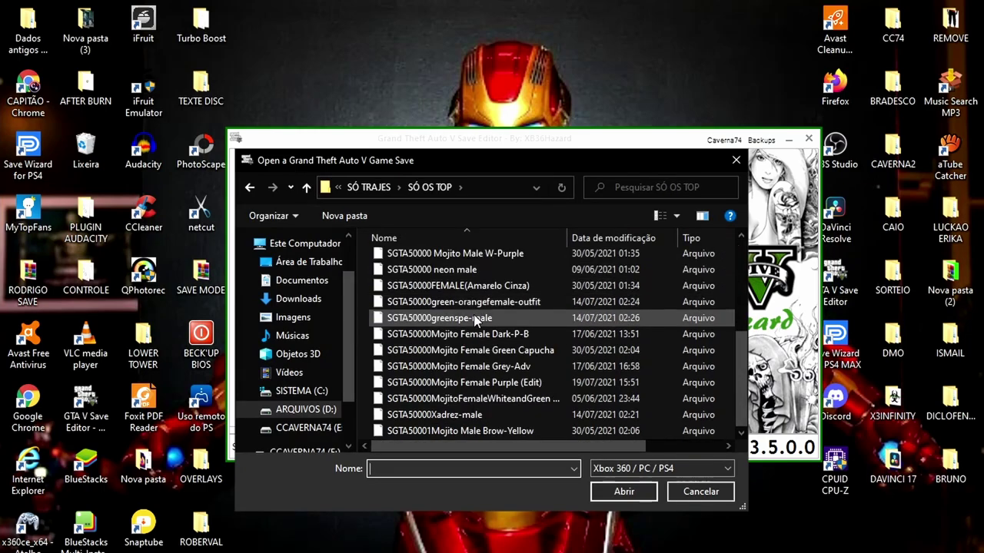
left_click(315, 409)
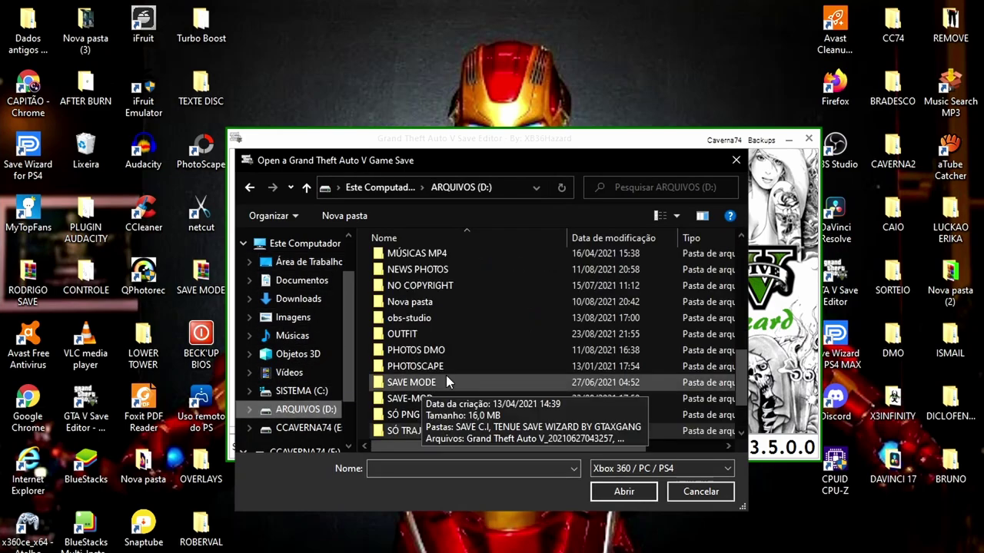
double_click(412, 338)
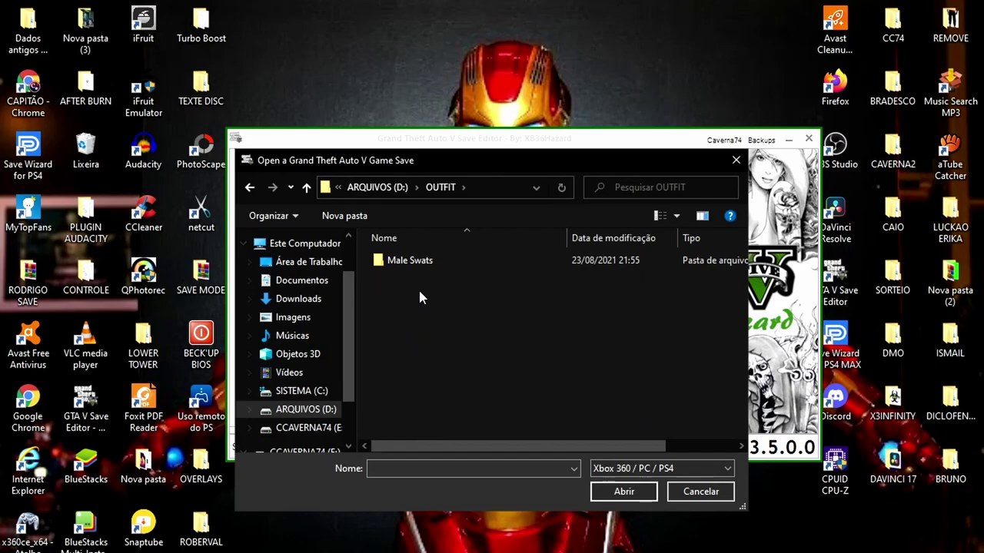
double_click(419, 261)
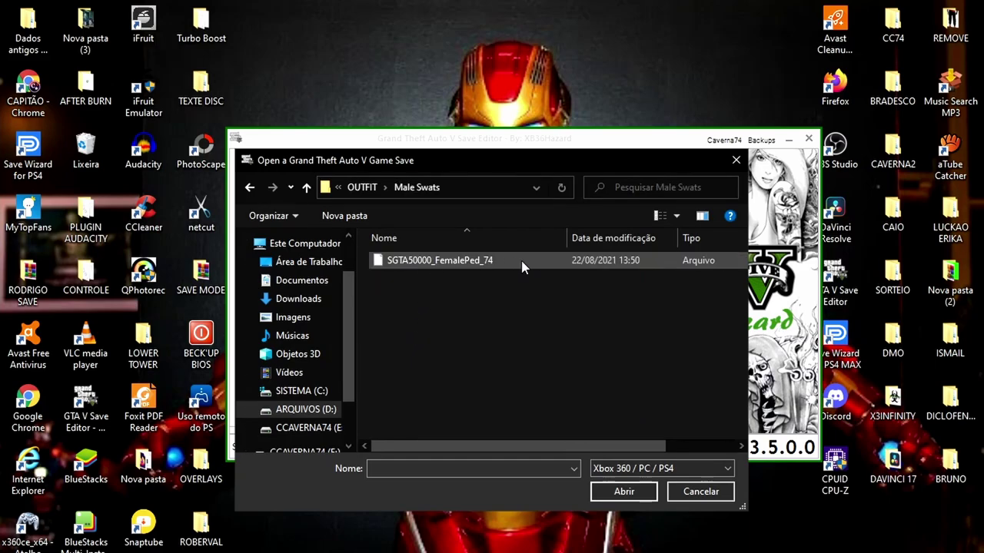
left_click(467, 262)
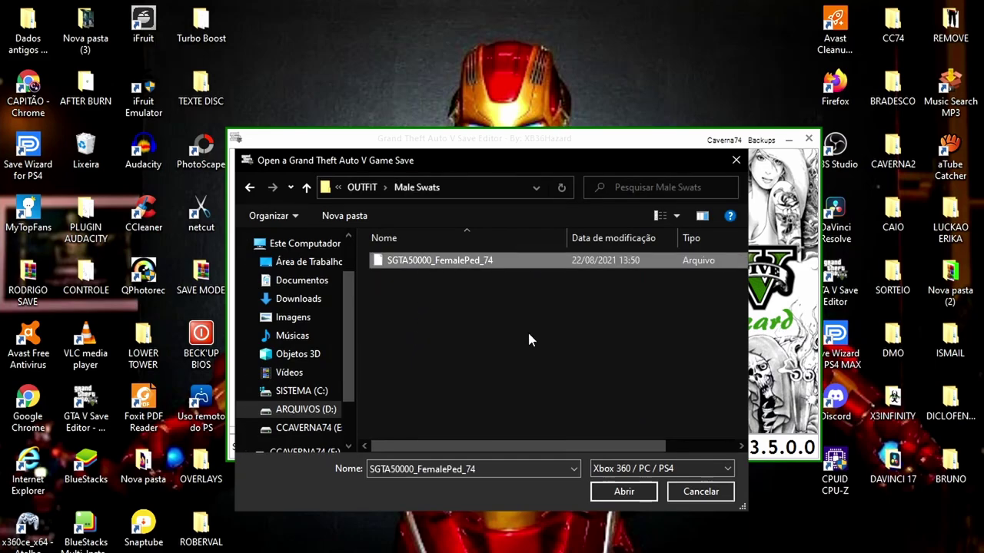
left_click(622, 493)
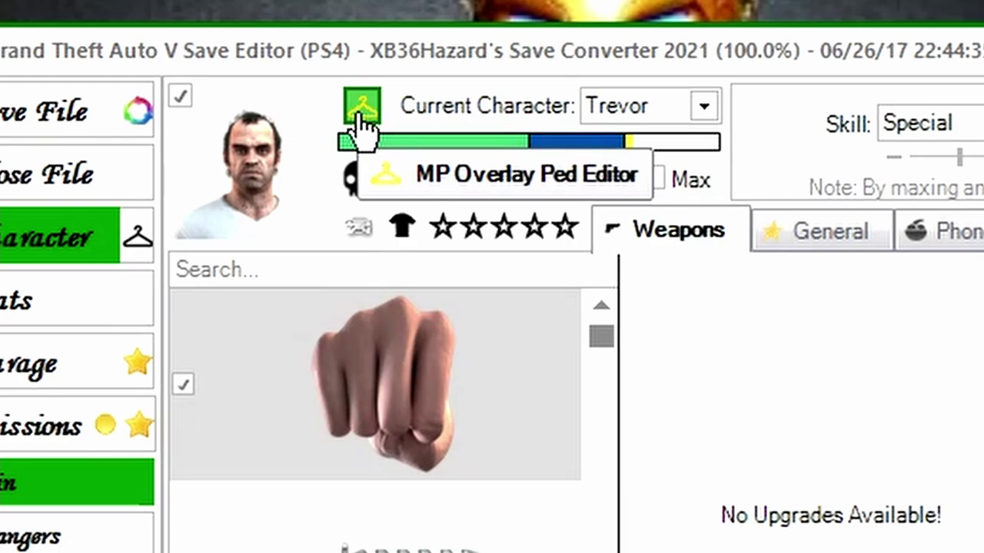
- In the MP Overlay Ped Editor, set the ped's model type to Multiplayer Male and its model to Freemode 01
left_click(364, 108)
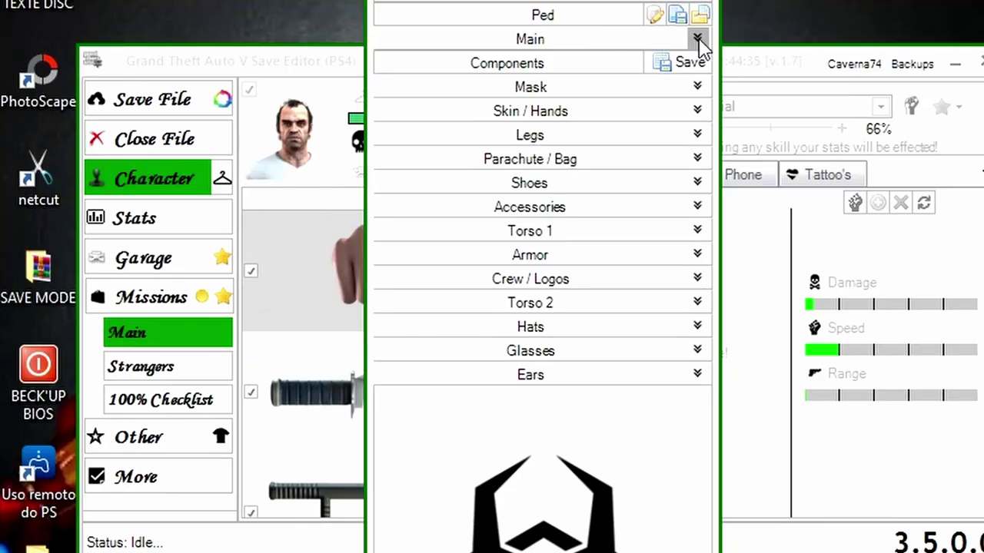
left_click(623, 123)
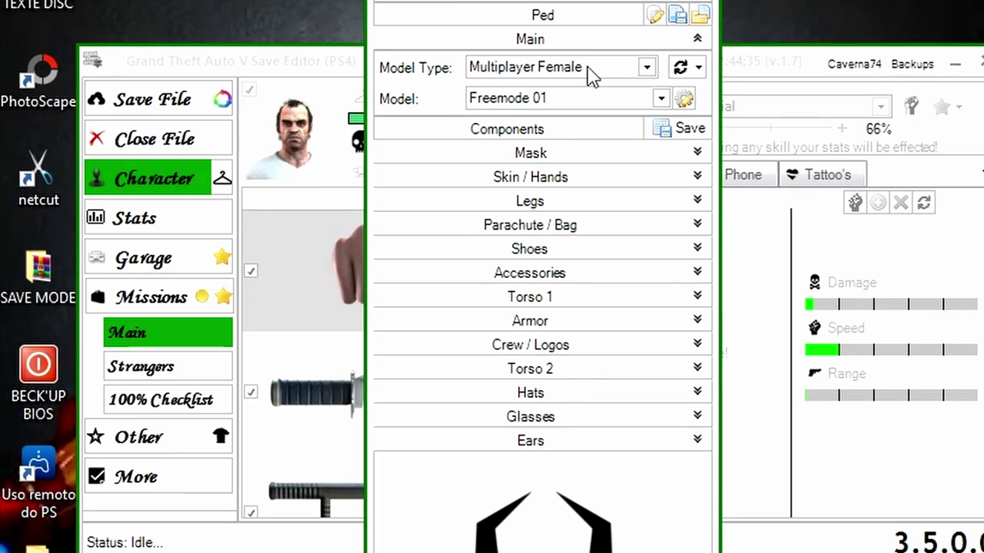
left_click(647, 70)
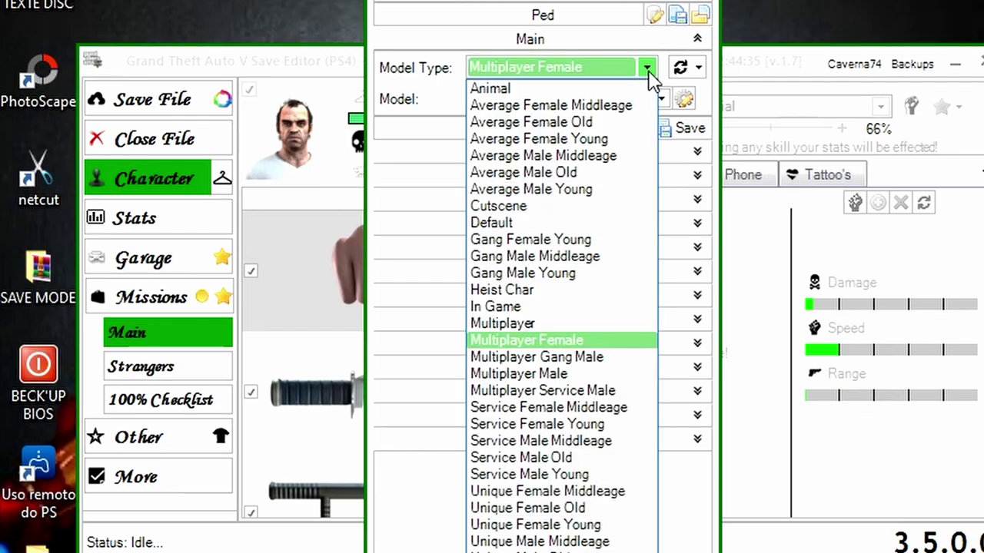
left_click(577, 374)
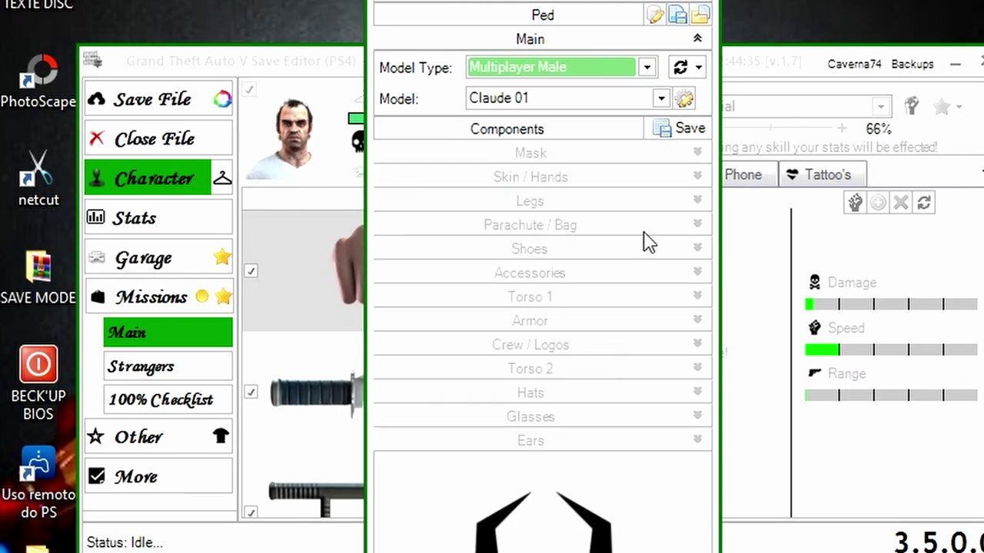
left_click(662, 101)
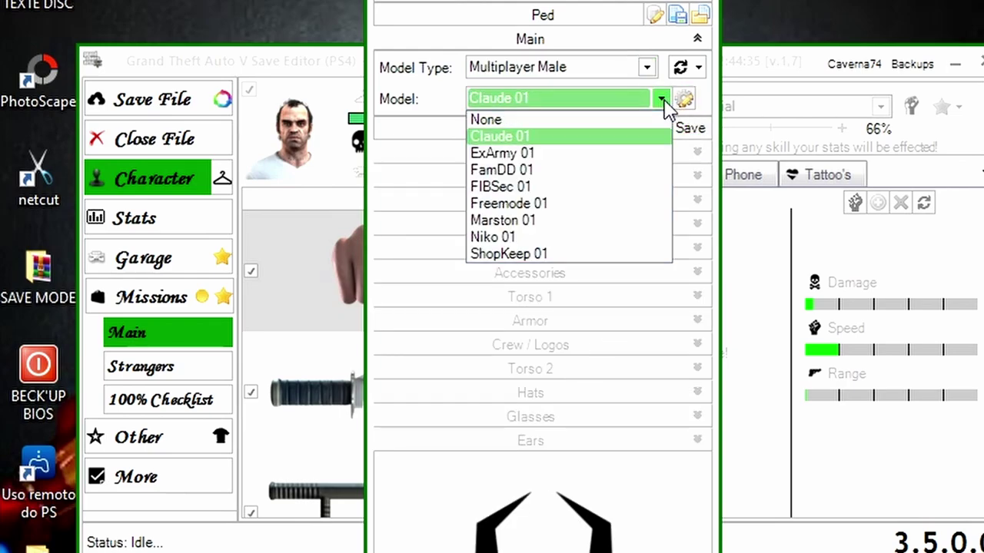
left_click(581, 211)
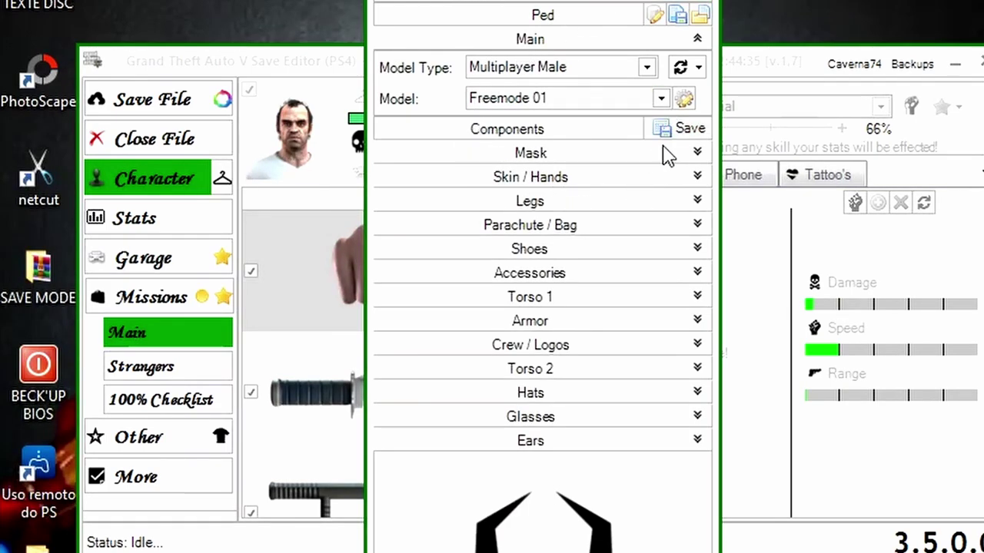
- Review the ped's current Mask, Skin / Hands, Legs and Parachute / Bag components
left_click(697, 152)
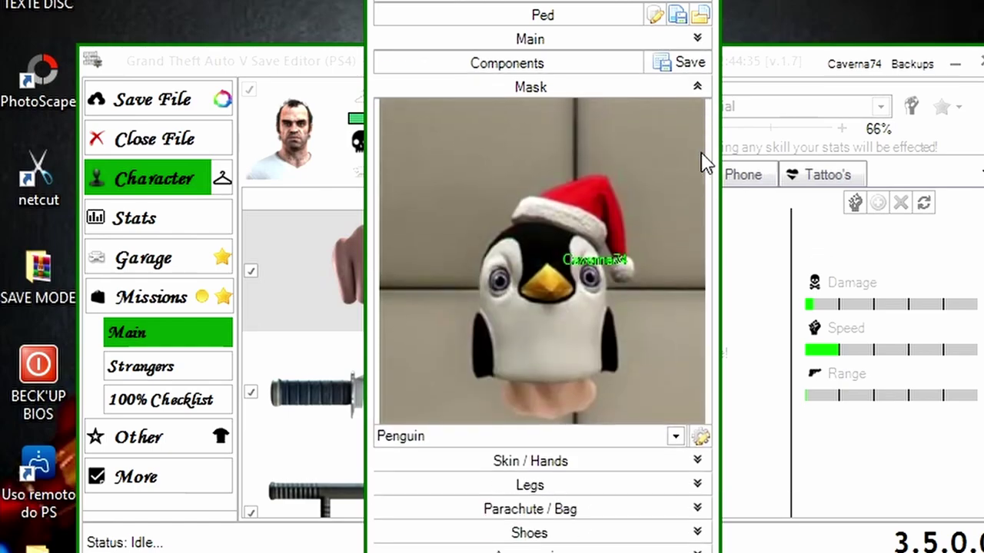
left_click(697, 87)
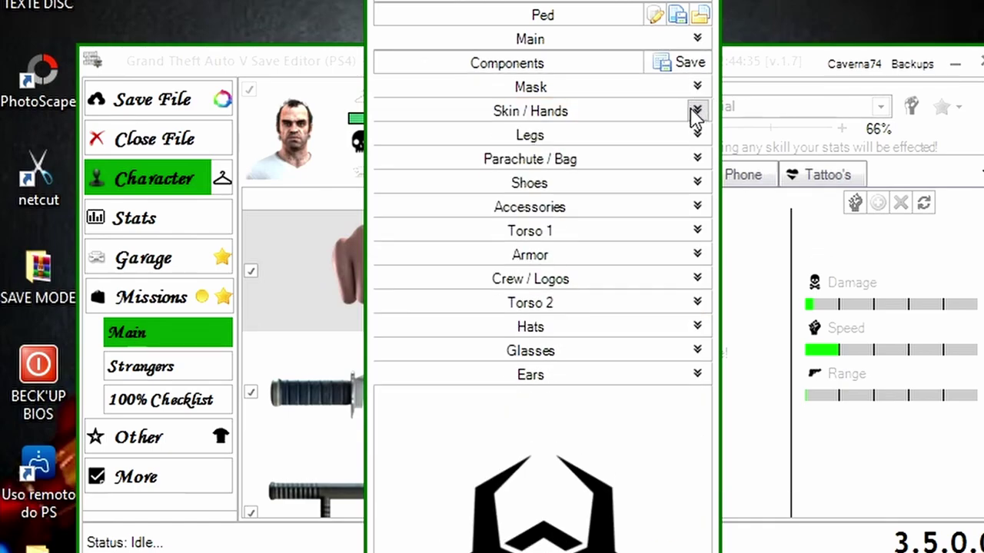
left_click(697, 111)
left_click(697, 110)
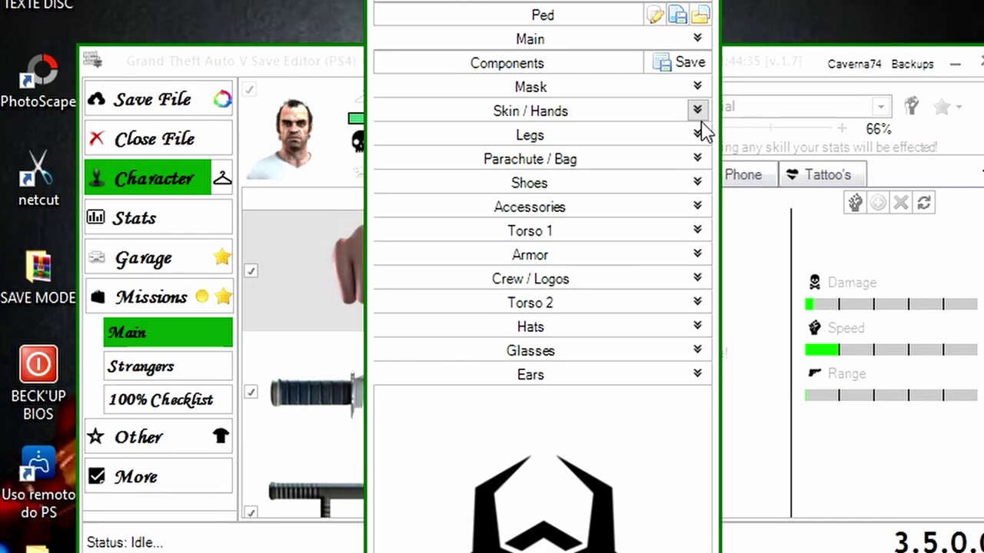
left_click(697, 135)
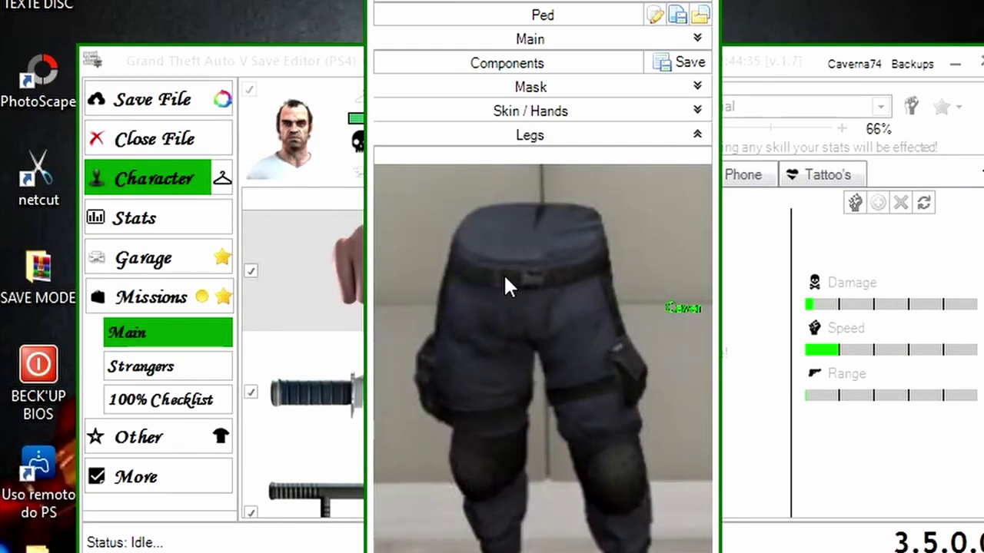
left_click(697, 135)
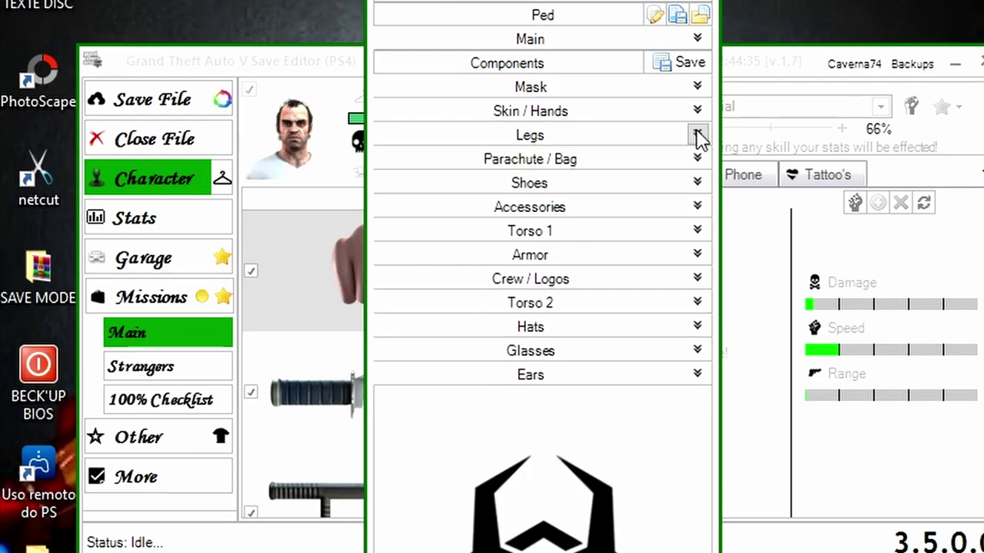
left_click(697, 159)
left_click(697, 160)
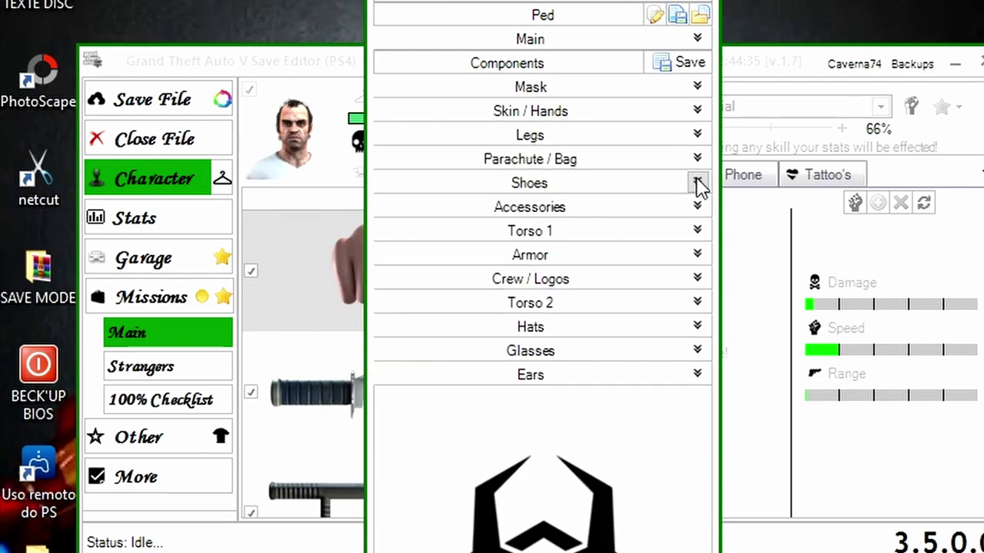
- Change the ped's Shoes component to the green Racing shoes
left_click(697, 183)
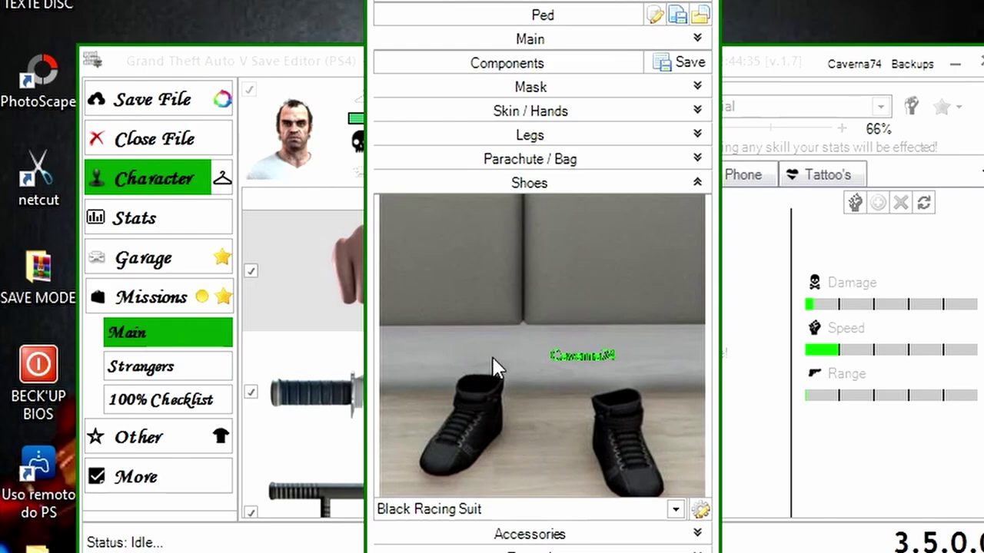
left_click(675, 511)
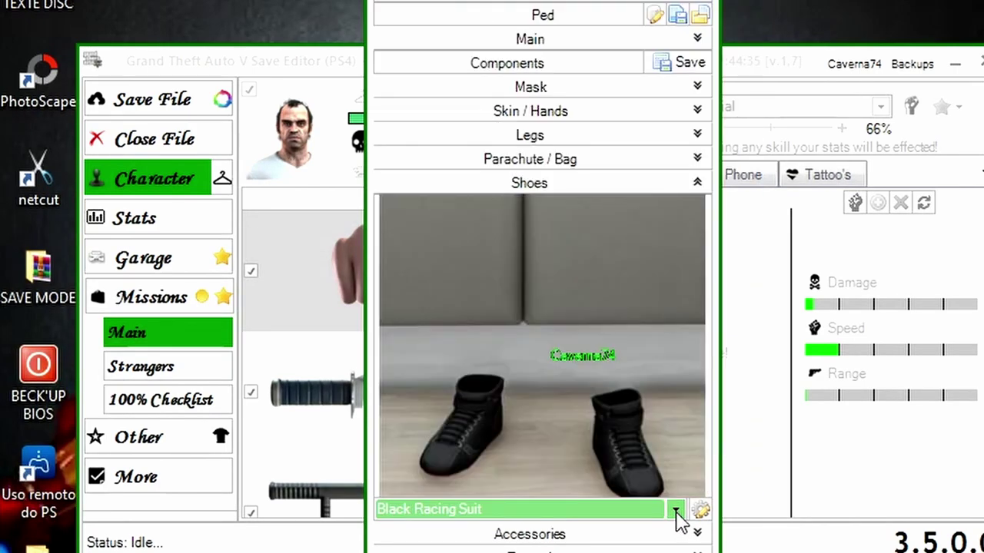
left_click(676, 511)
scroll(675, 511, "down", 2)
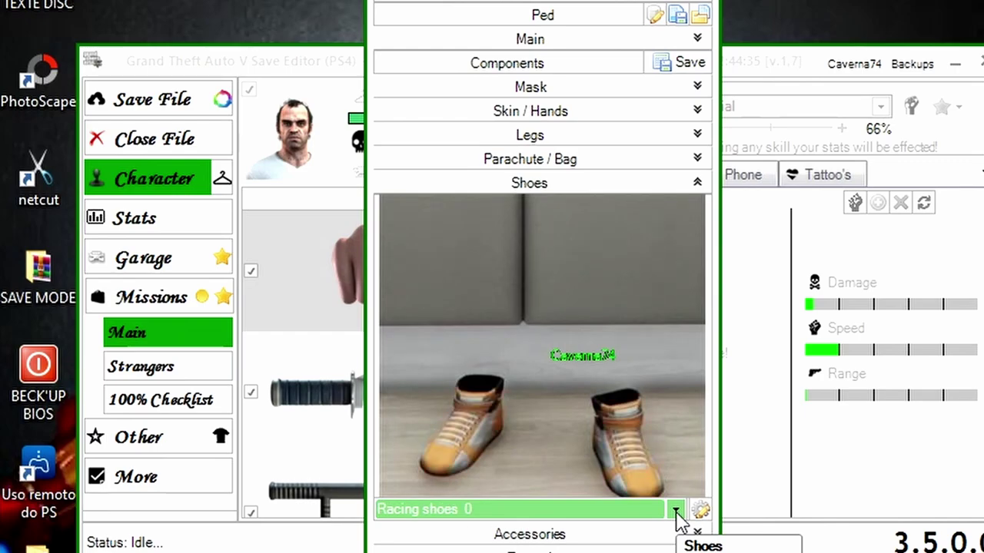
scroll(677, 511, "down", 1)
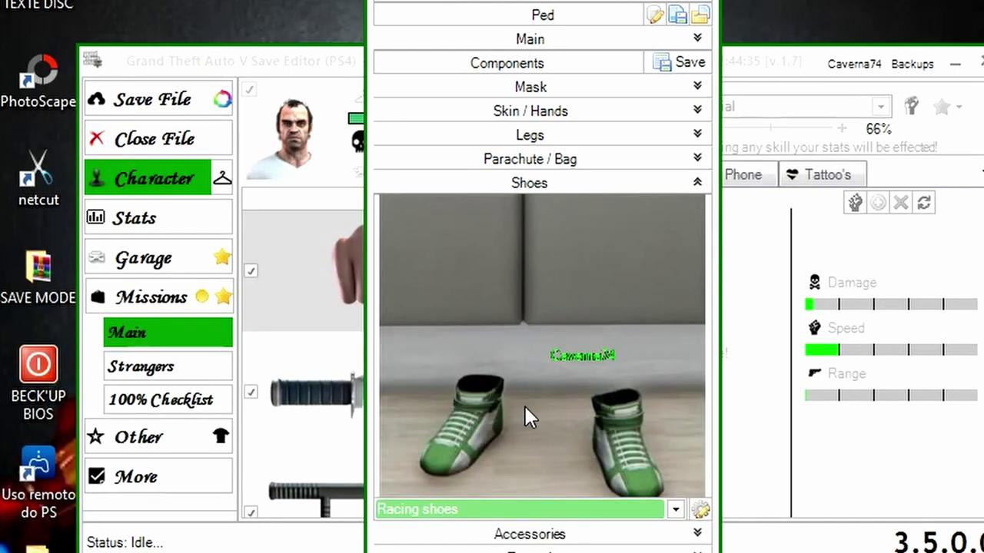
left_click(698, 183)
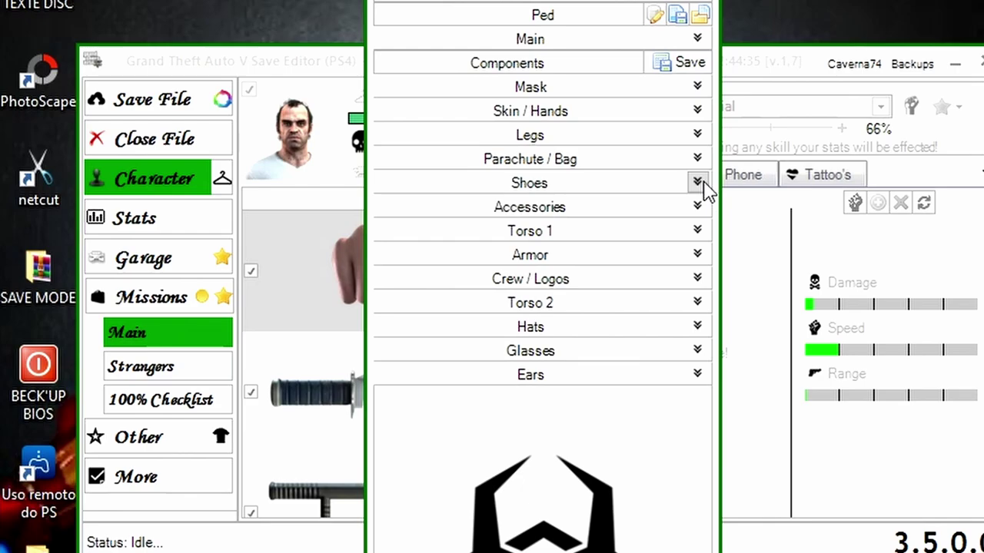
- Review the ped's Accessories, Torso 1, Armor, Crew / Logos and Torso 2 components
left_click(698, 208)
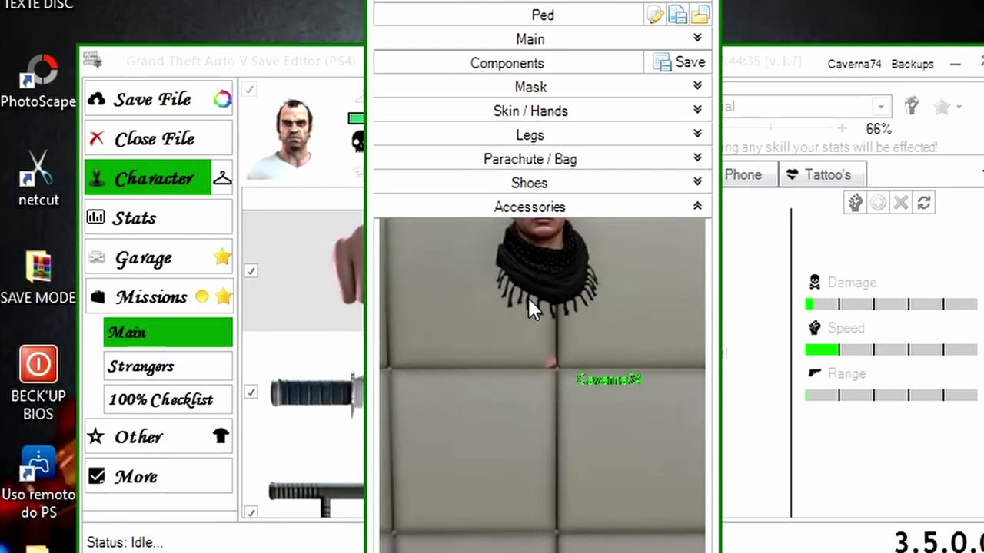
left_click(698, 207)
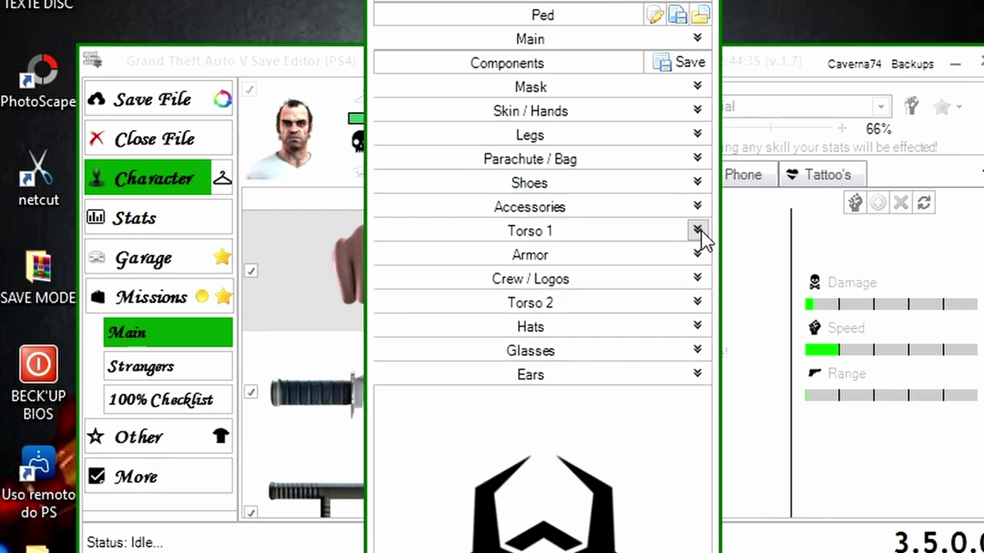
left_click(697, 231)
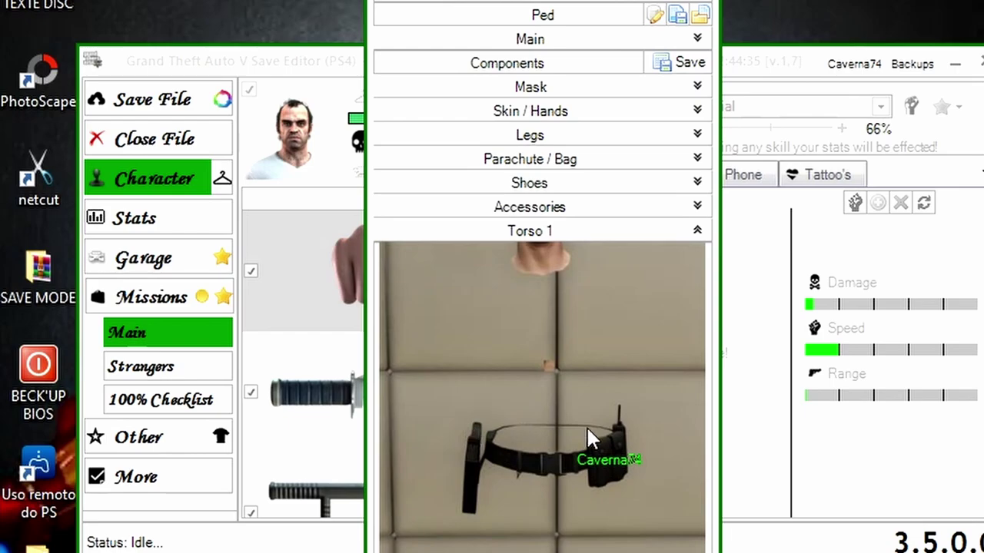
left_click(699, 231)
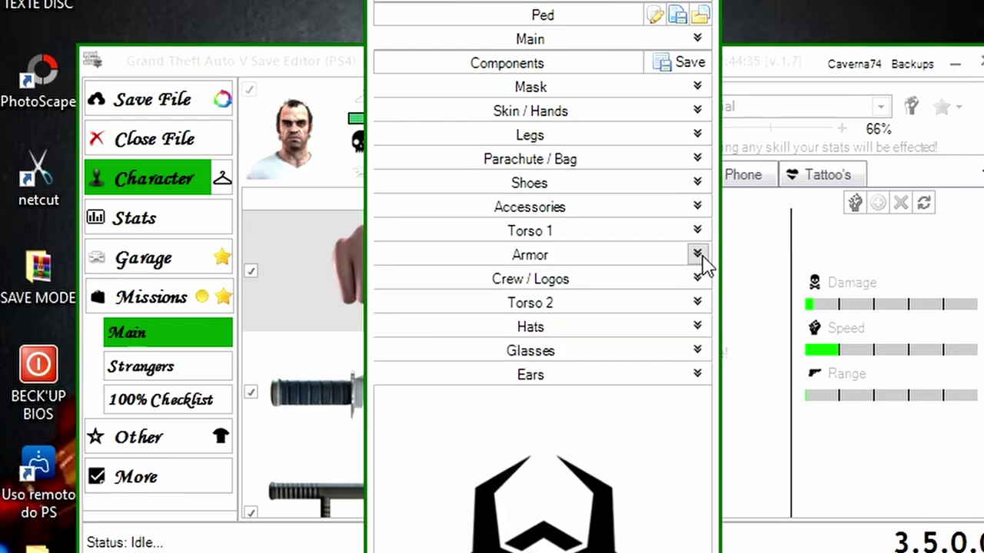
left_click(699, 256)
left_click(699, 256)
left_click(699, 279)
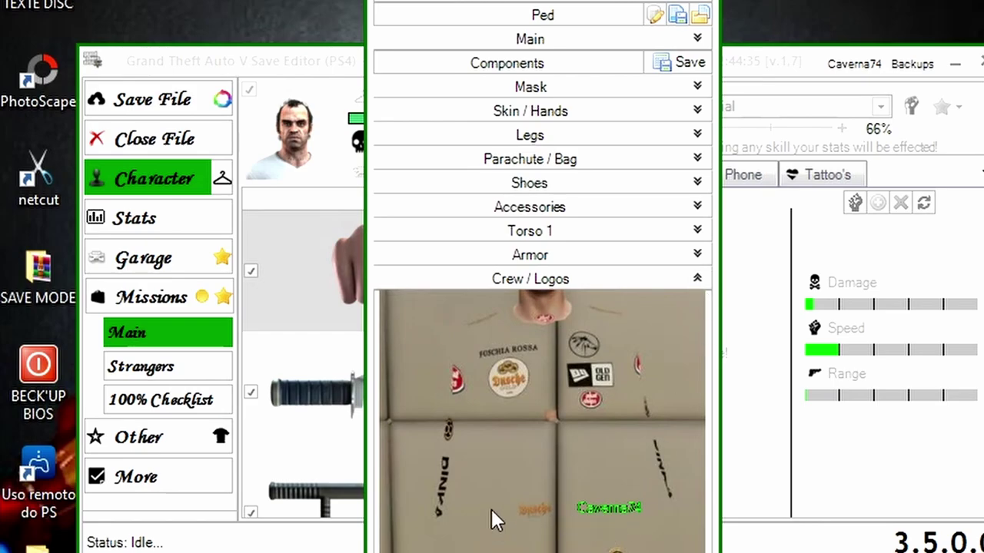
left_click(699, 280)
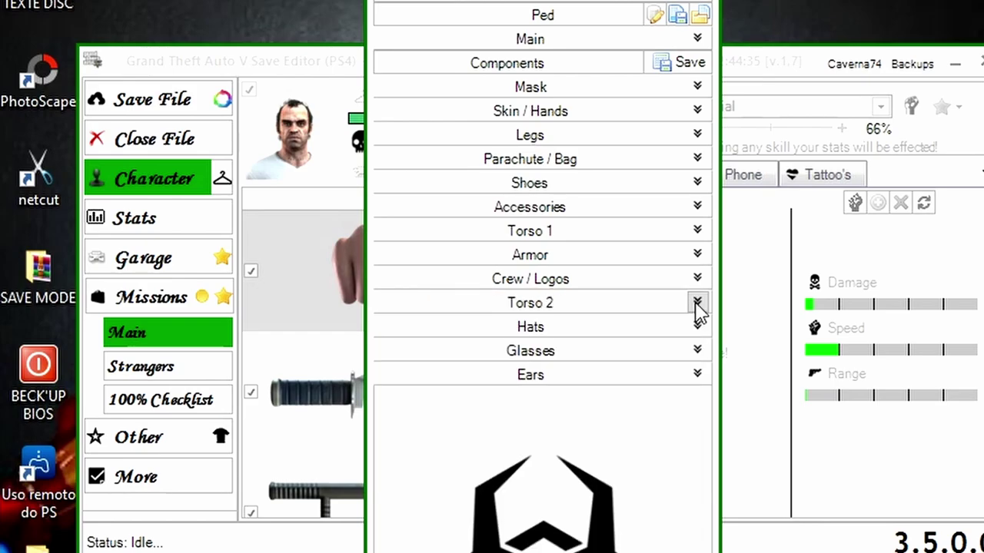
left_click(698, 304)
left_click(698, 304)
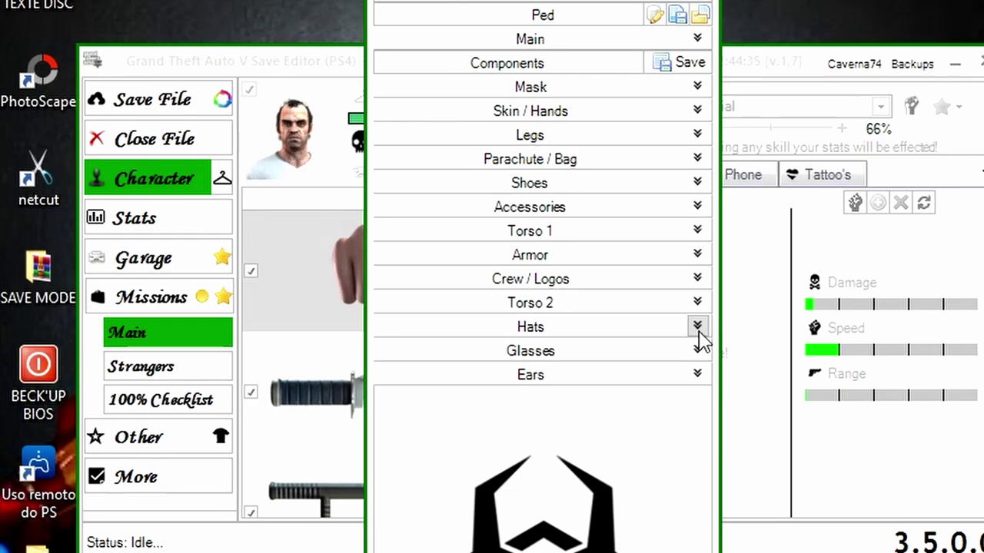
- Browse the available hats and set the ped's Hats component to Green Bulletproof Helmet
left_click(697, 328)
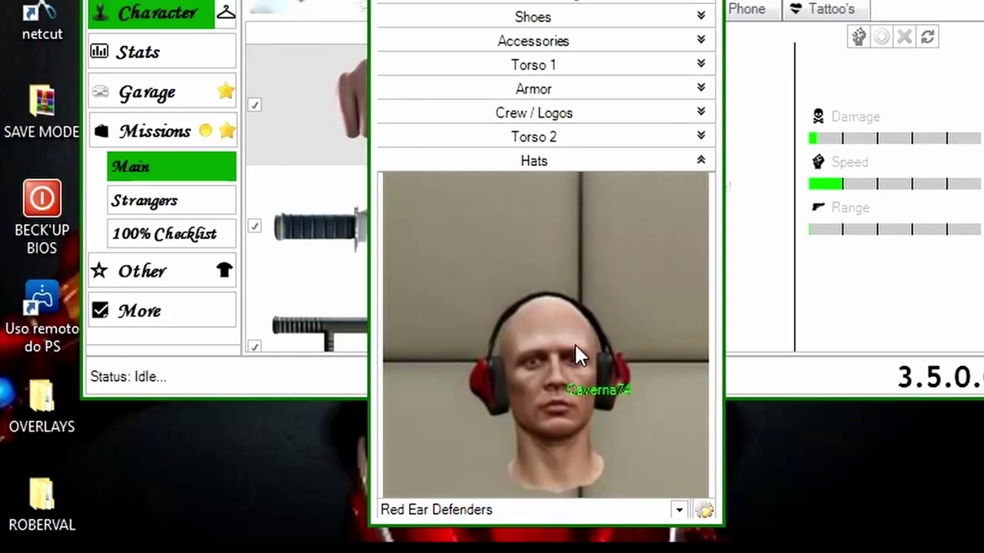
left_click(679, 510)
left_click(680, 510)
scroll(681, 514, "down", 1)
scroll(680, 511, "down", 4)
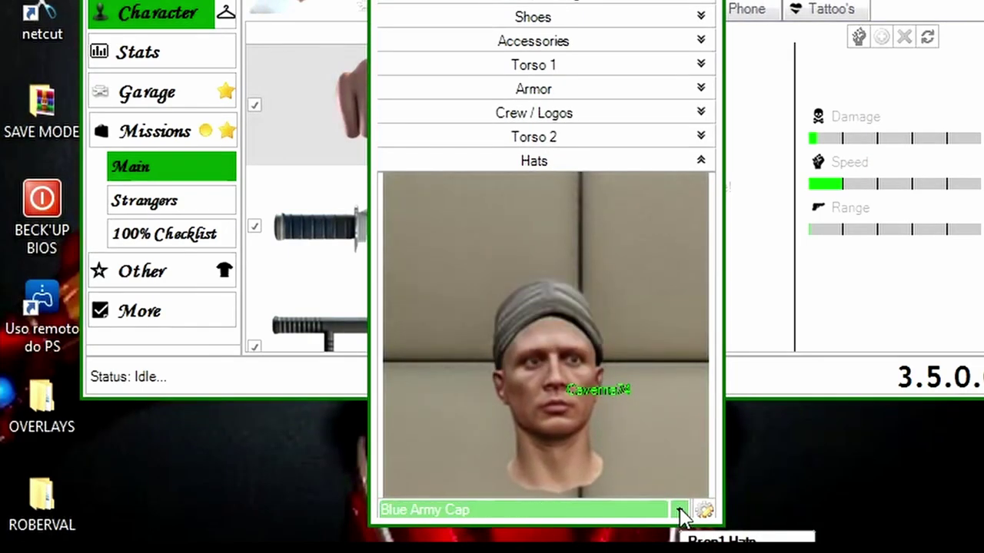
scroll(680, 511, "down", 4)
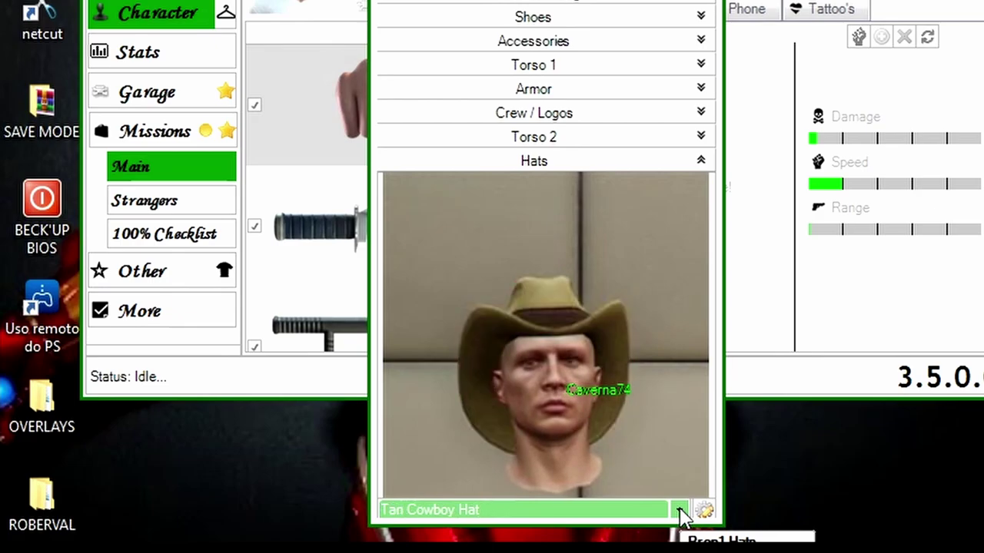
scroll(680, 511, "down", 4)
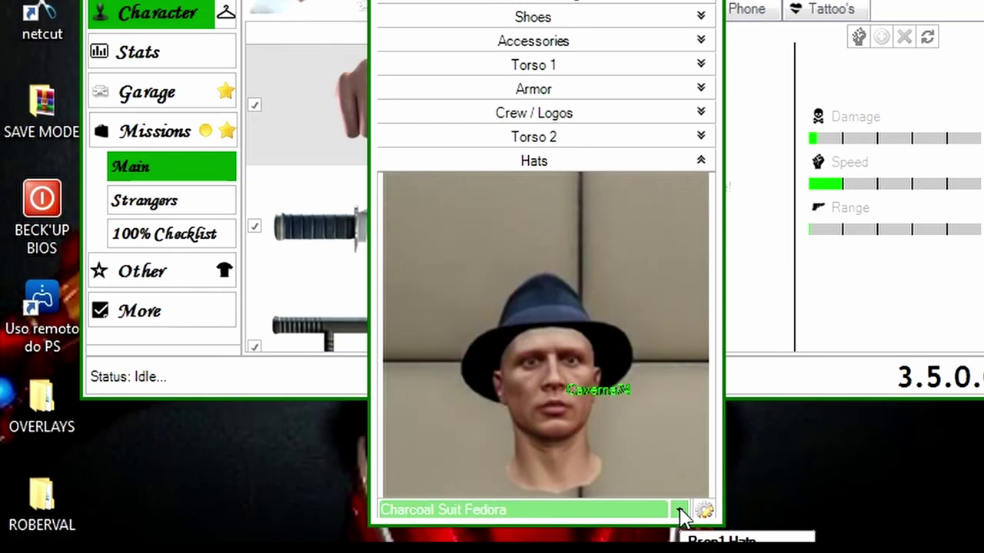
scroll(680, 512, "down", 4)
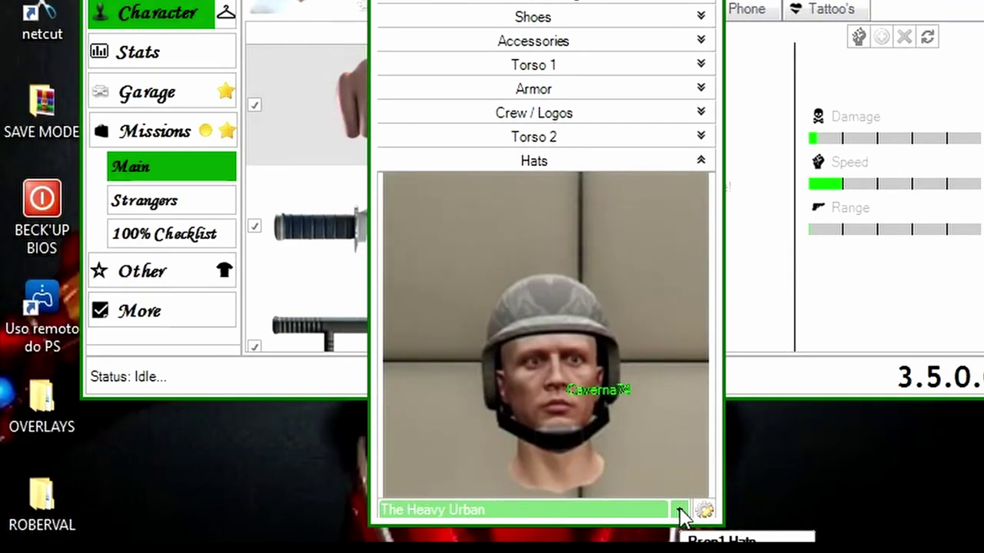
scroll(680, 511, "down", 4)
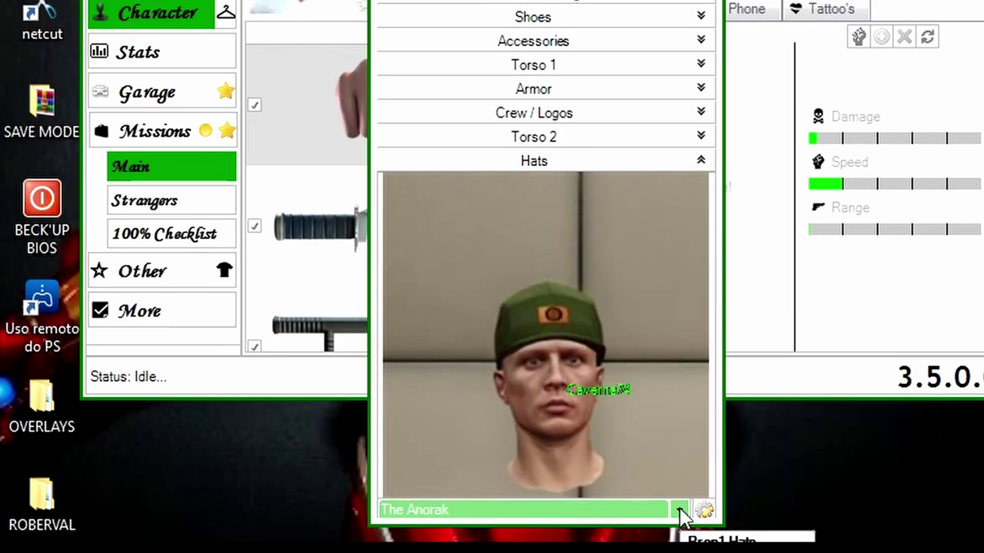
scroll(681, 511, "down", 2)
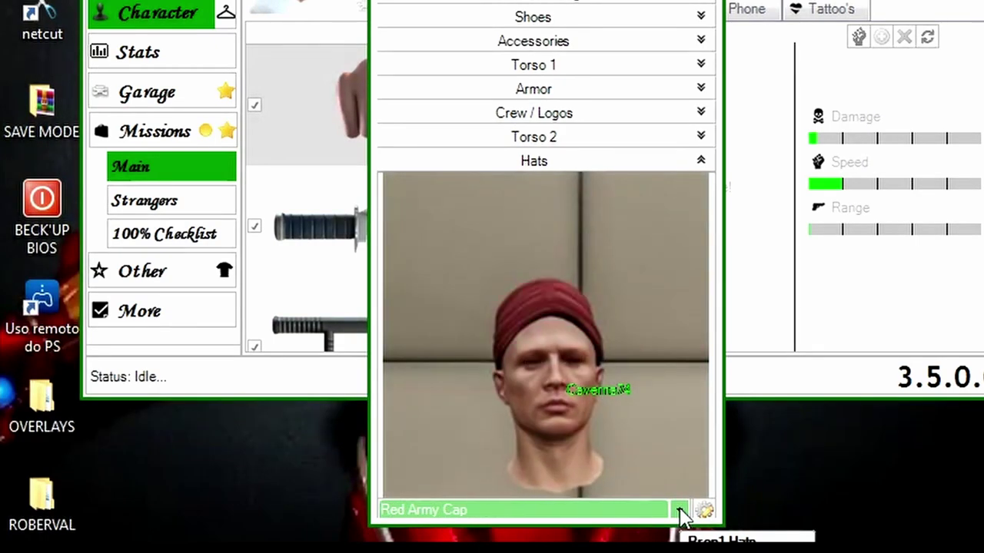
scroll(681, 511, "down", 4)
scroll(681, 511, "down", 4)
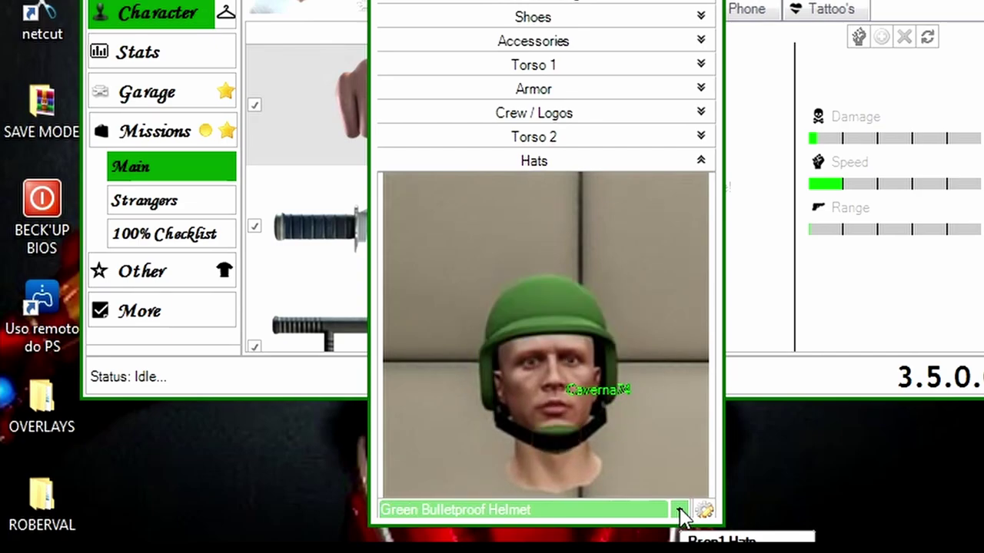
left_click(701, 162)
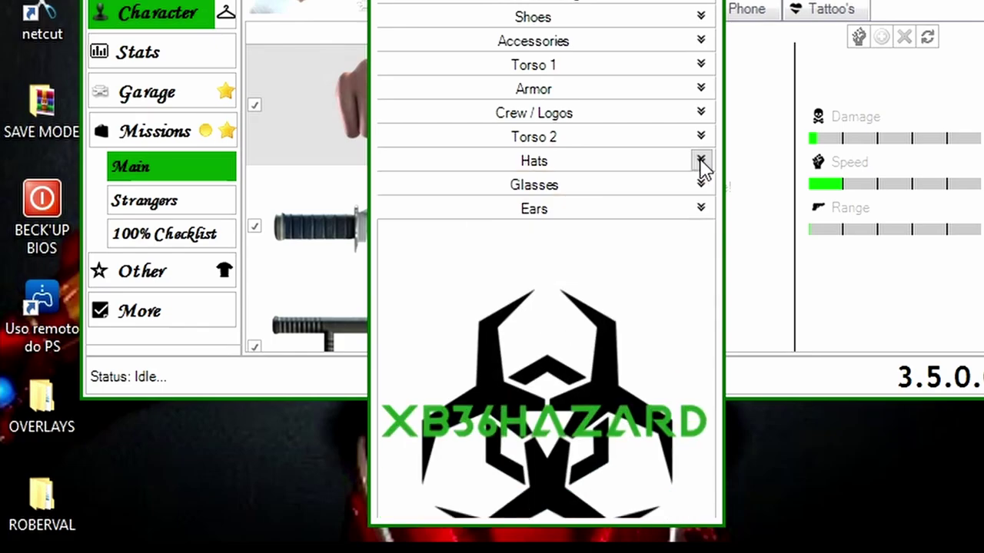
- Set the ped's Glasses component to Green Glow Shades, enlarging the editor window to reach the selection
left_click(702, 185)
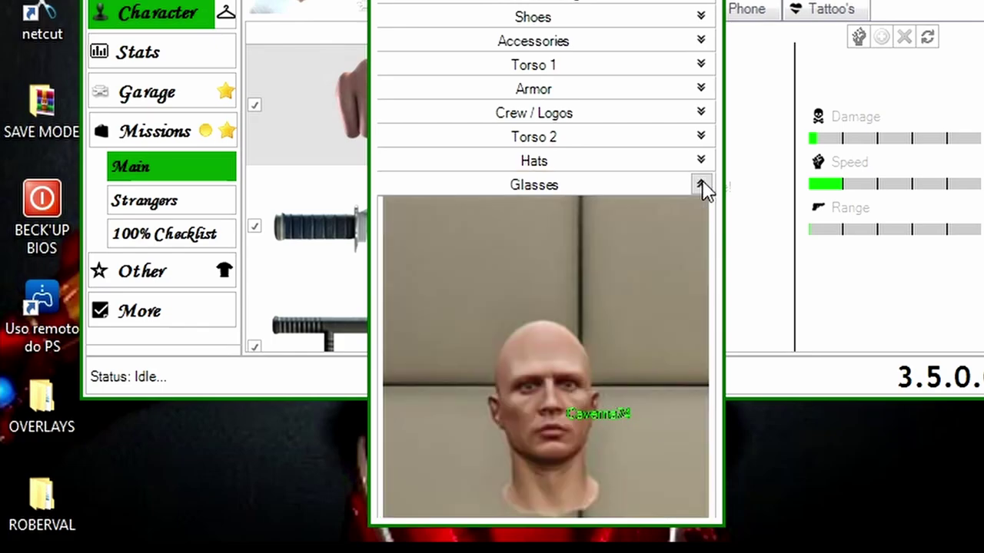
left_click_drag(652, 525, 653, 542)
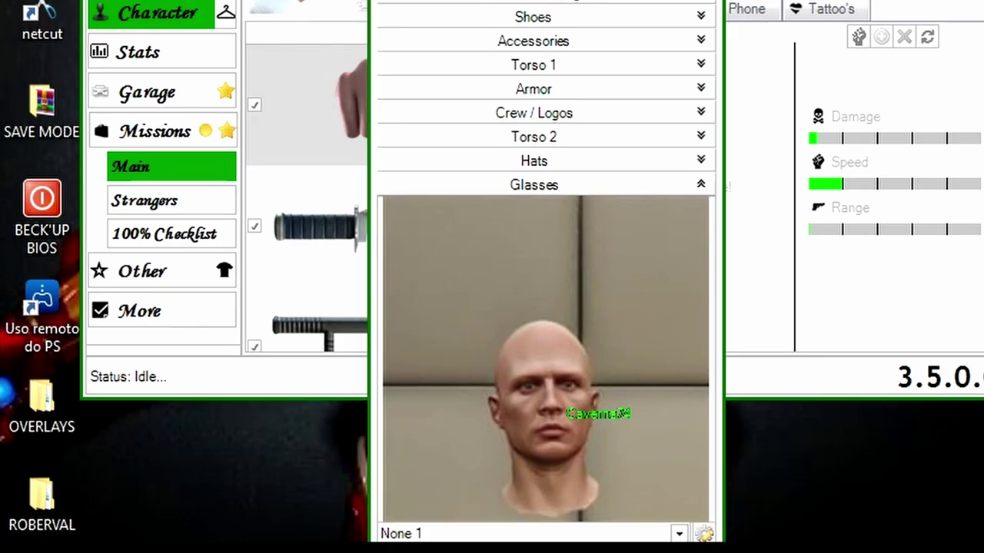
left_click(679, 535)
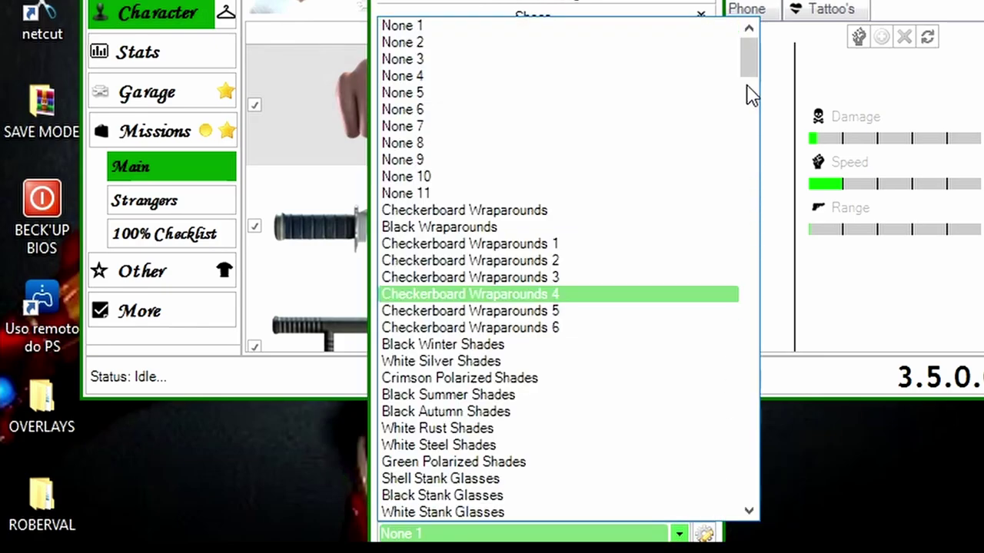
left_click_drag(750, 77, 773, 469)
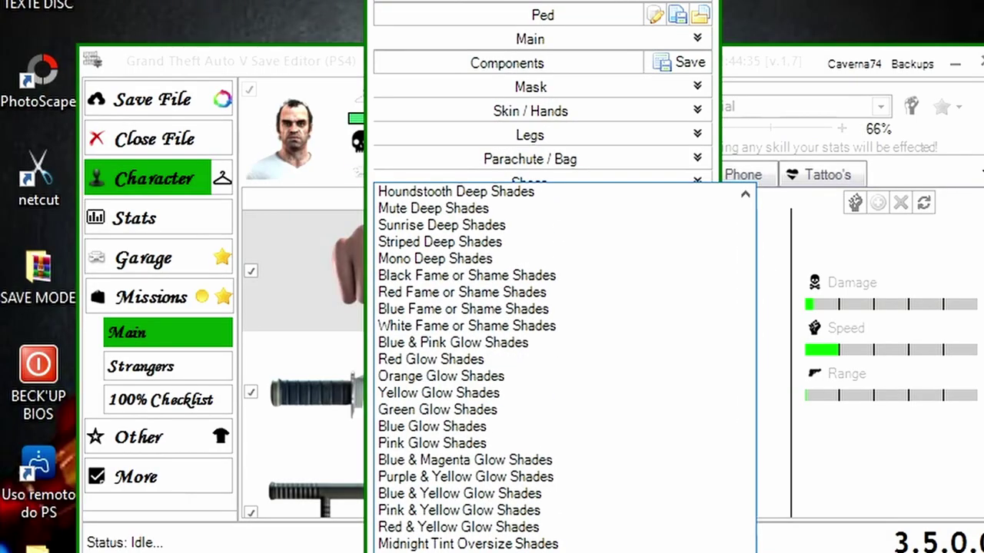
scroll(553, 461, "up", 1)
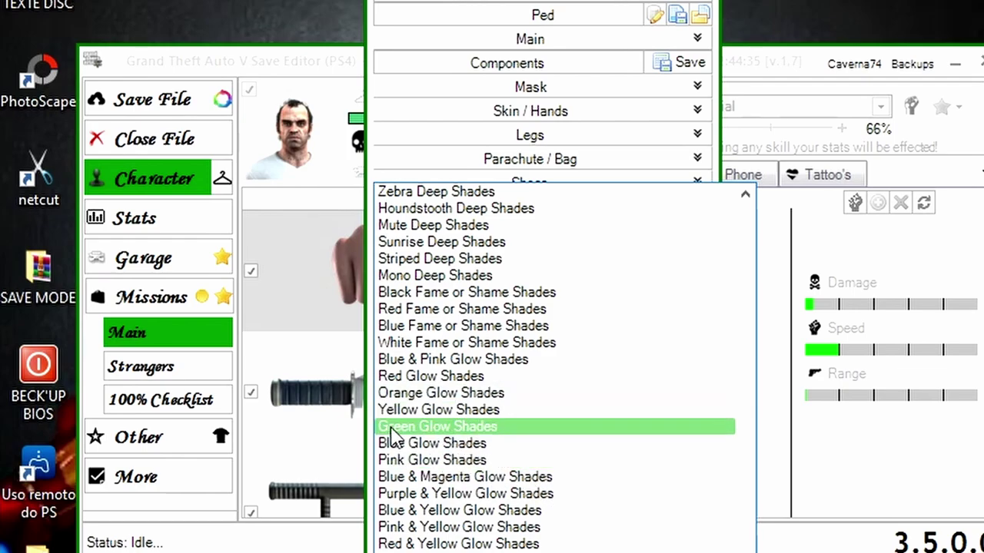
left_click(471, 427)
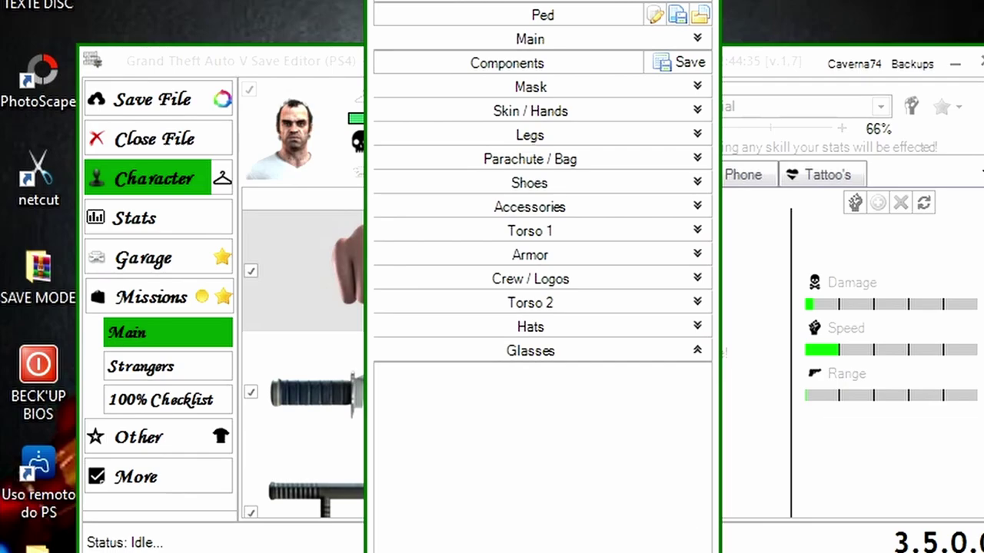
left_click(697, 351)
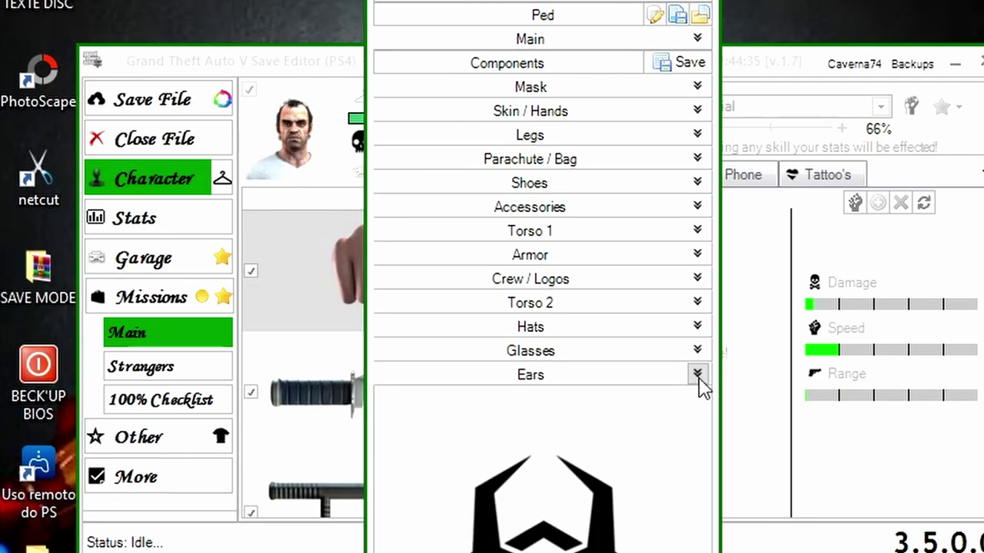
- Check the ped's Ears component and save the edited outfit components
left_click(698, 375)
left_click(697, 376)
left_click(694, 69)
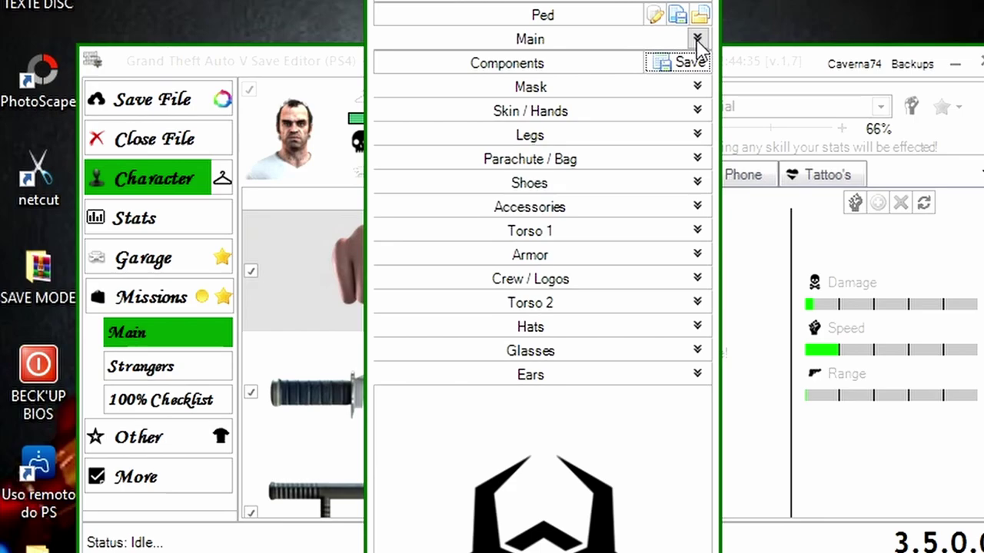
- Change the ped's model type to Multiplayer Female and its model to Freemode 01
left_click(697, 38)
left_click(646, 67)
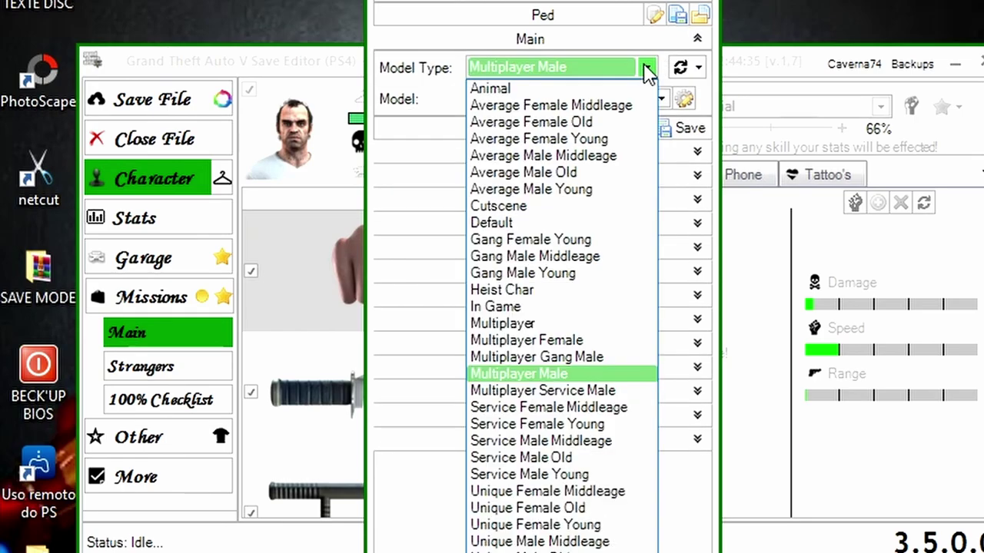
left_click(574, 342)
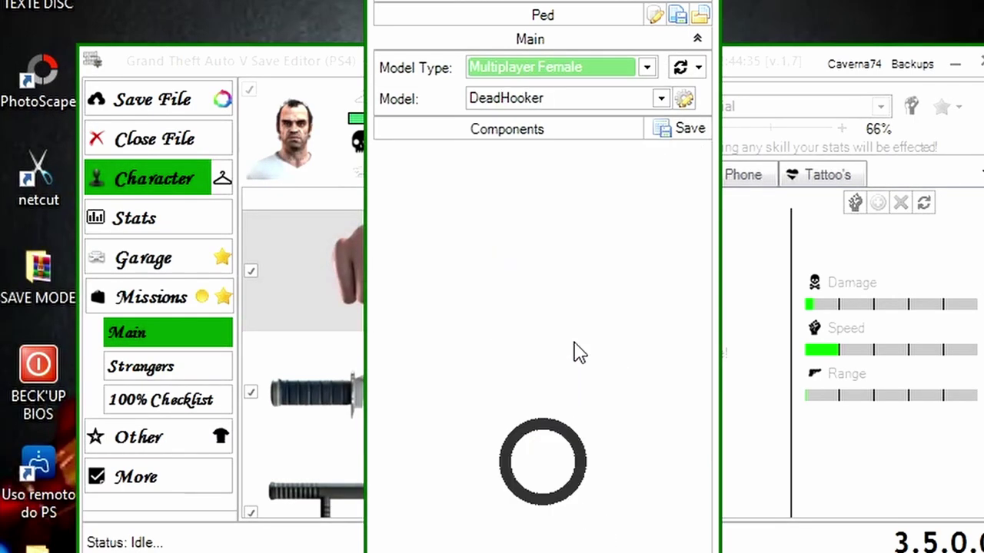
left_click(630, 100)
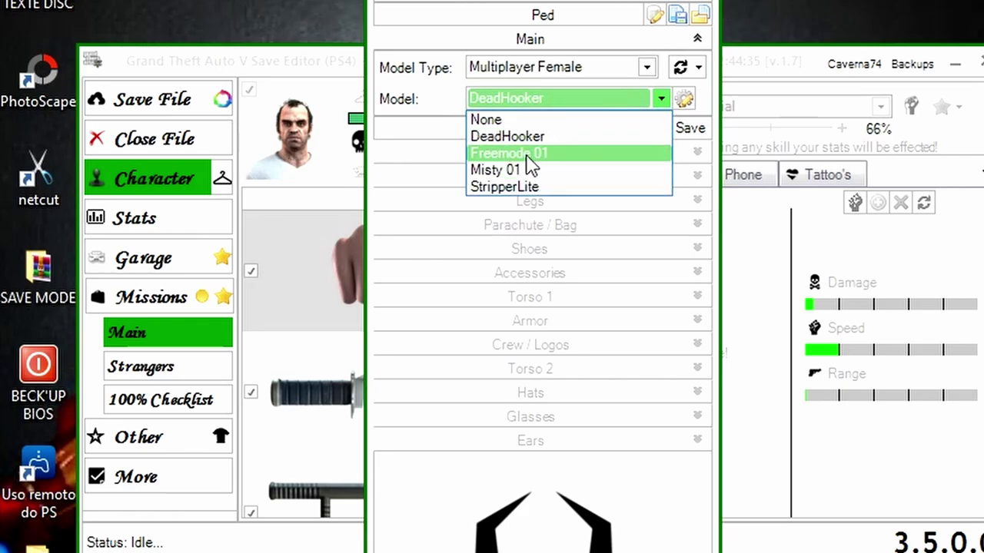
left_click(569, 153)
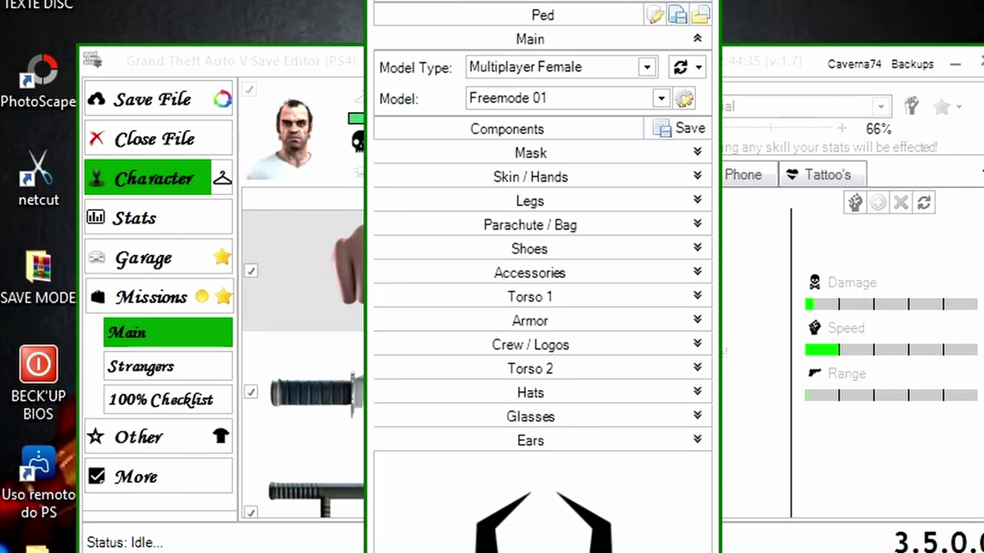
- Review the female ped's Mask, Skin / Hands and Legs components
left_click(700, 154)
left_click(698, 88)
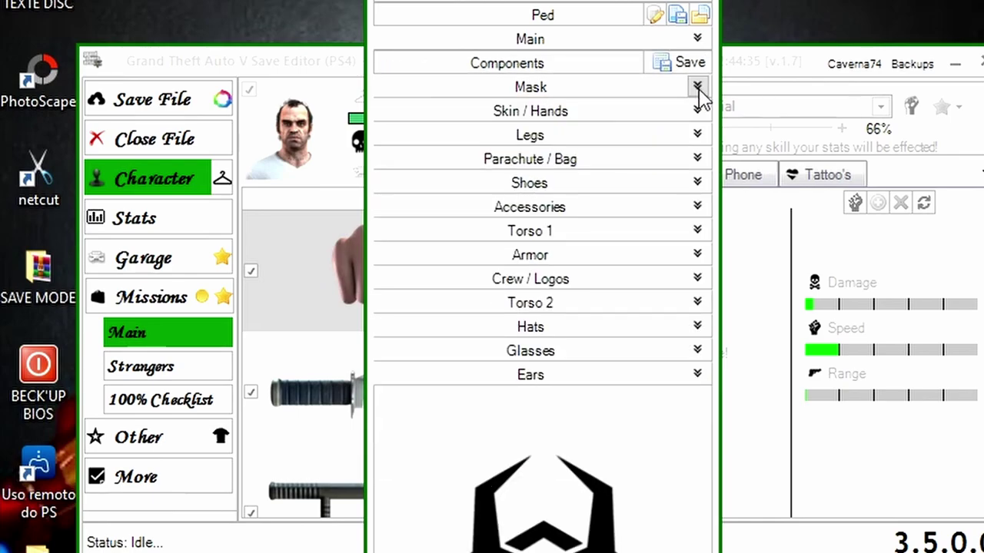
left_click(697, 111)
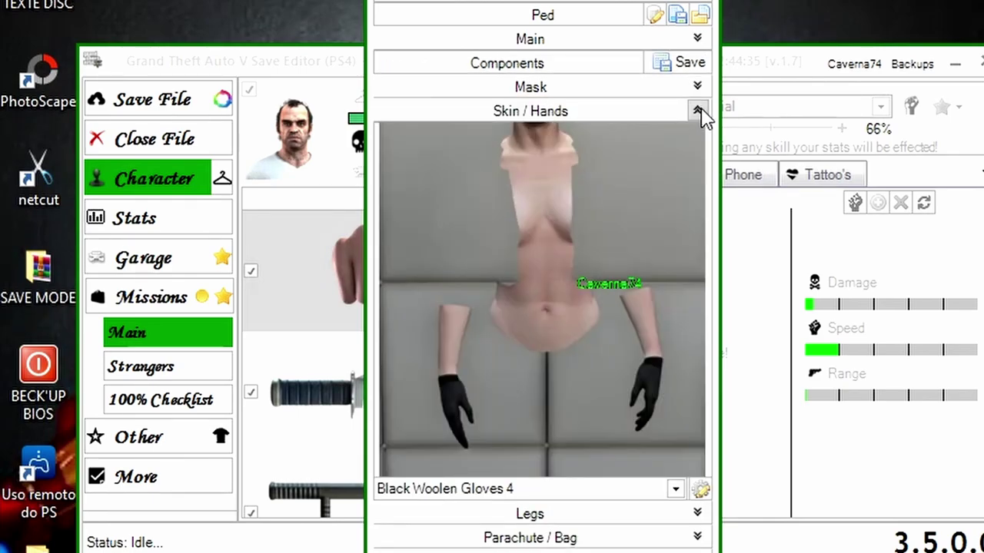
left_click(698, 112)
left_click(697, 135)
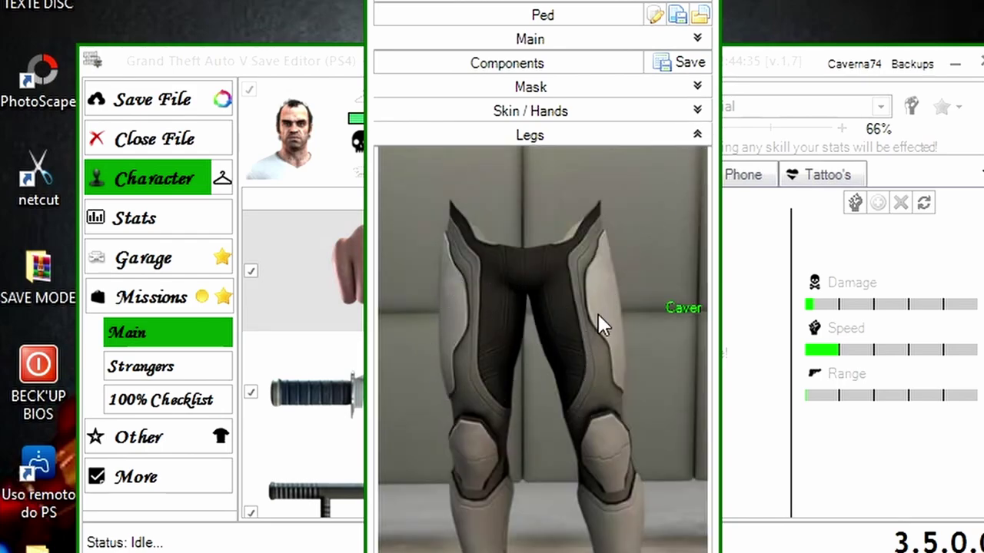
left_click(697, 135)
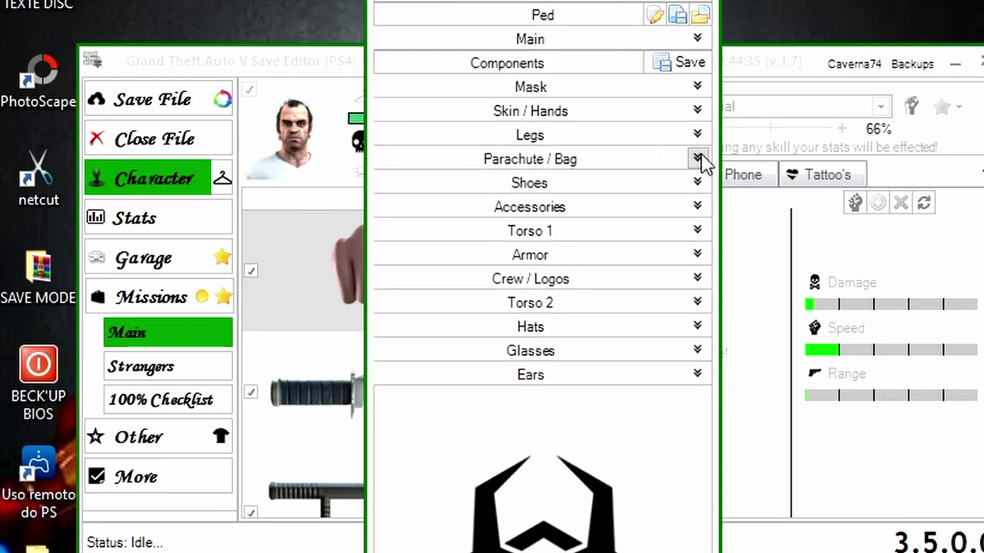
- Review the female ped's Shoes, Accessories and Torso 1 components
left_click(698, 183)
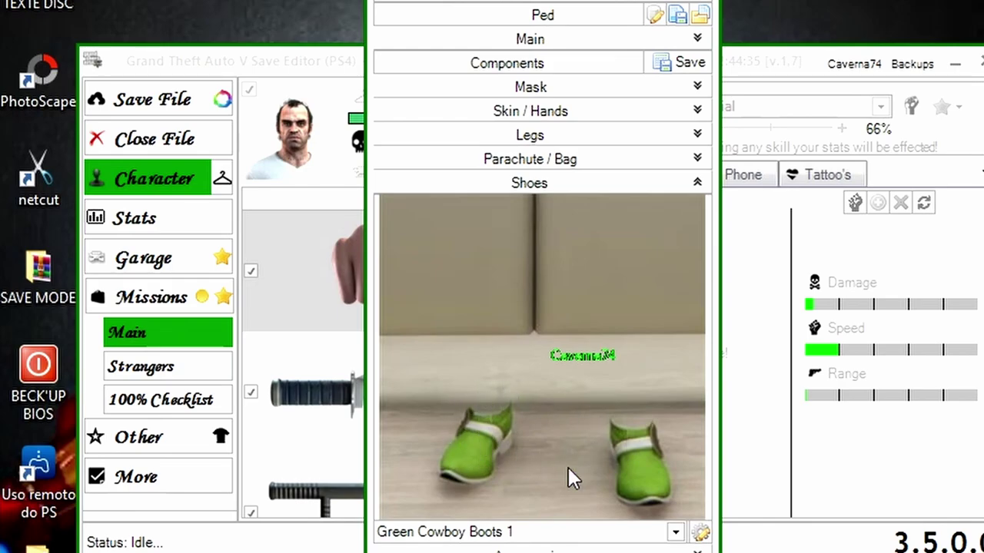
left_click(698, 183)
left_click(698, 207)
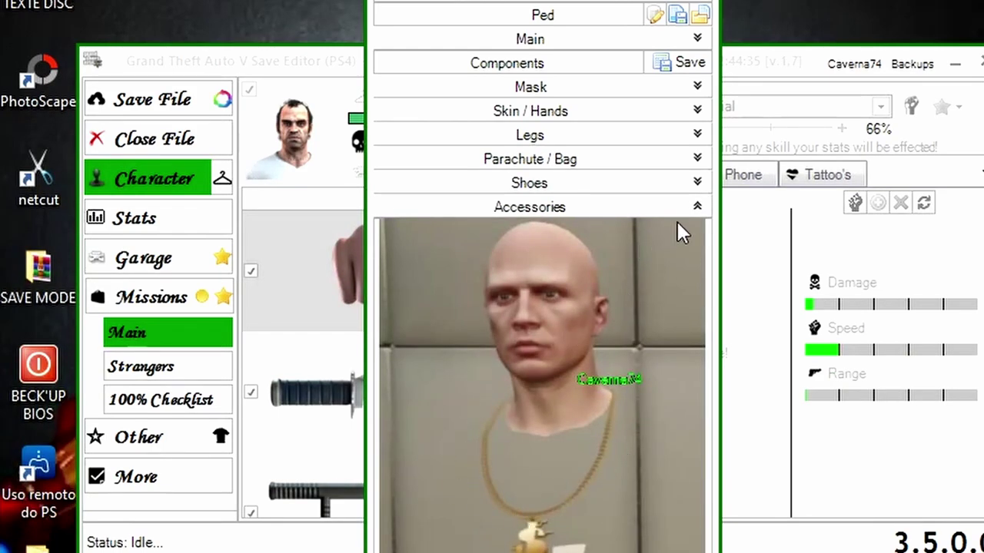
left_click(697, 206)
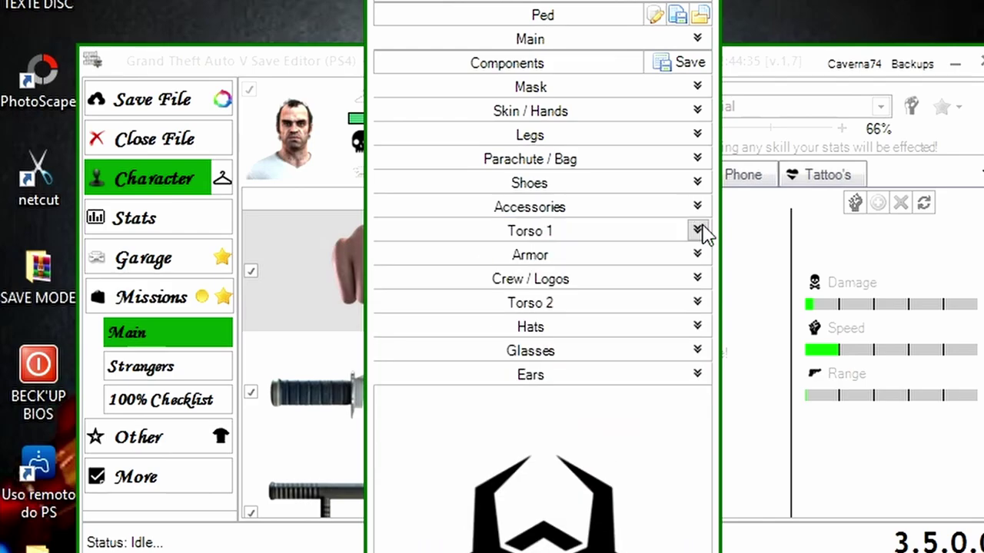
left_click(698, 231)
left_click(697, 231)
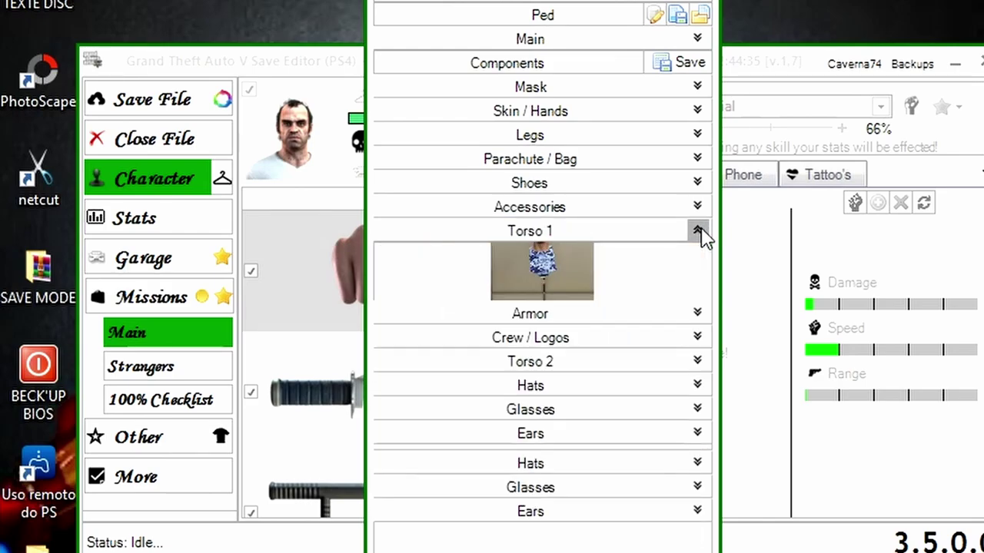
- Browse the available armor and set the ped's Armor component to Heavy Armor 13
left_click(698, 254)
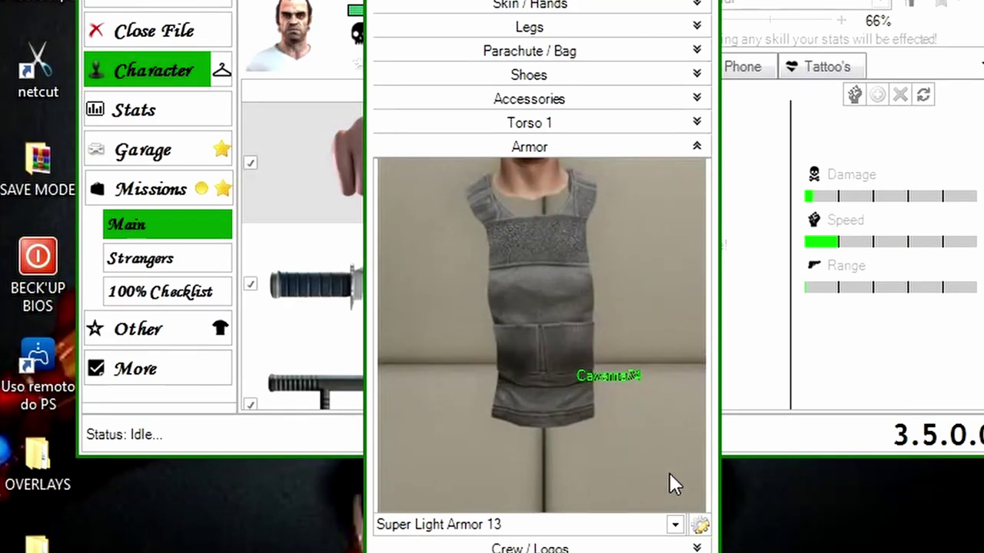
left_click(676, 528)
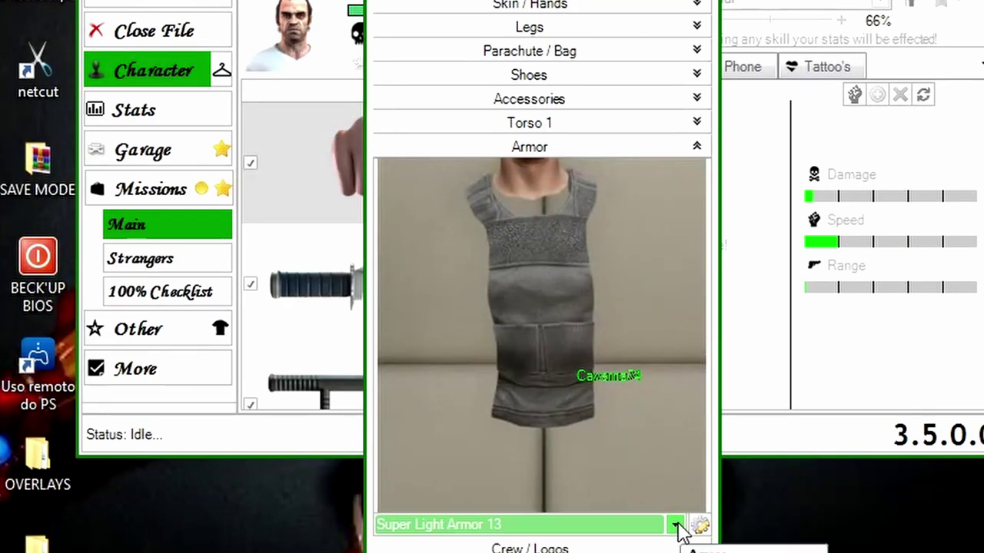
left_click(676, 528)
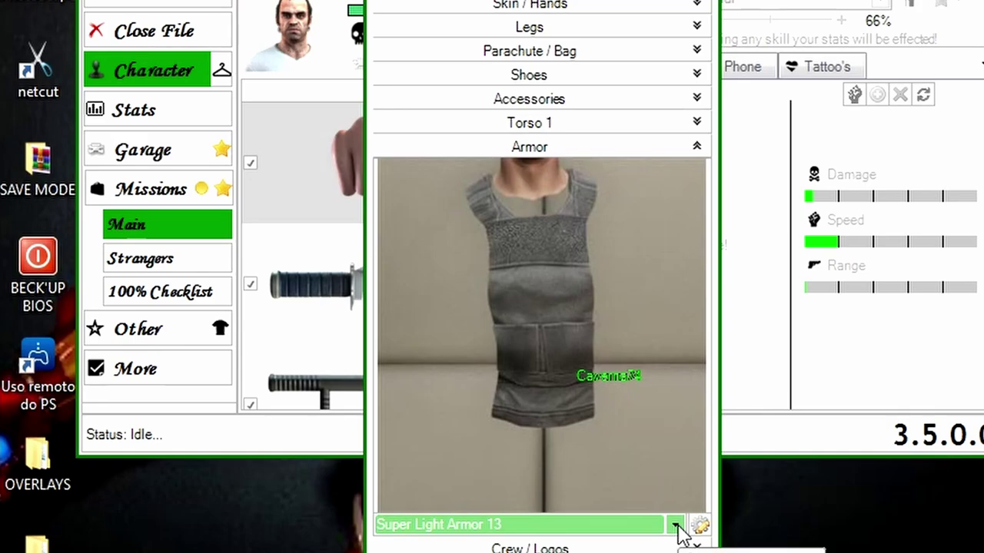
scroll(678, 531, "up", 1)
scroll(678, 530, "down", 1)
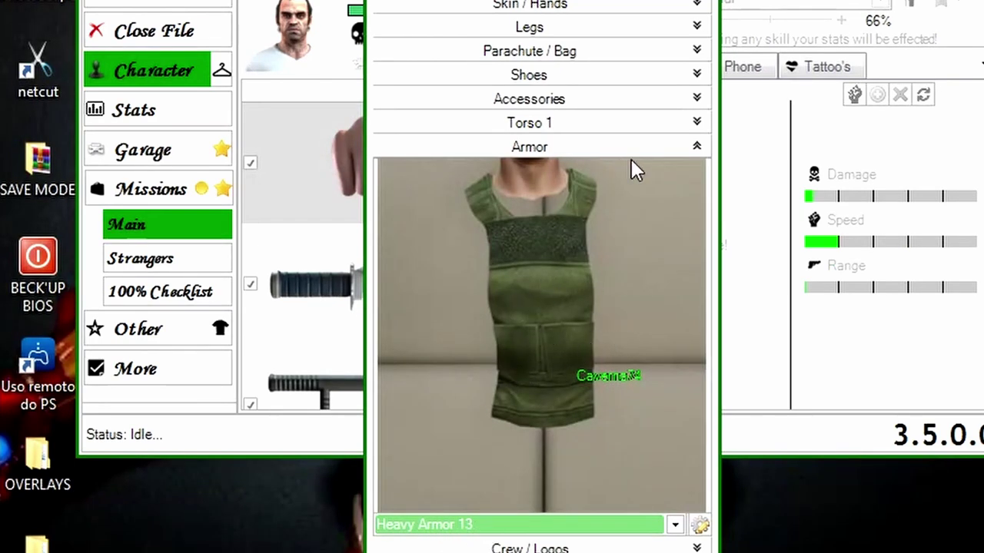
left_click(697, 146)
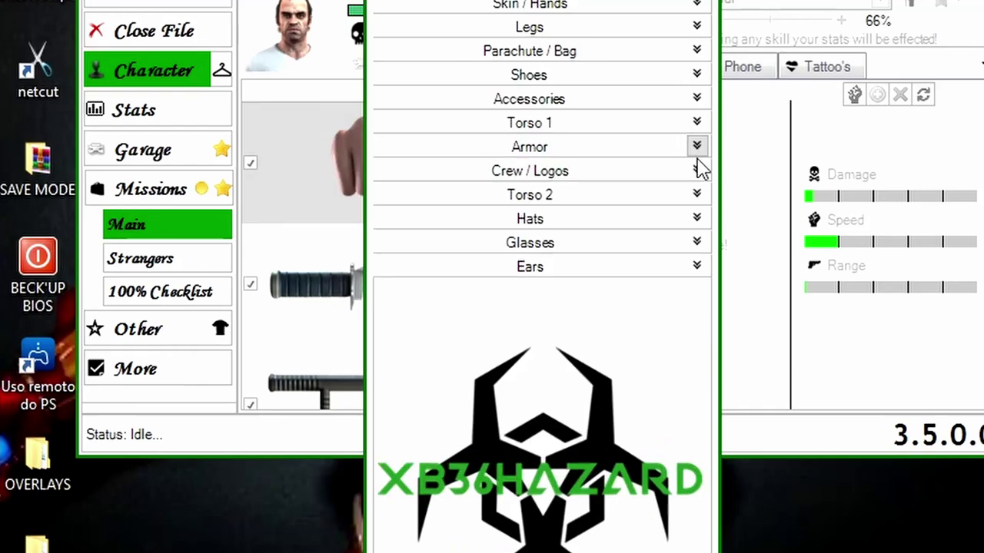
- Examine the female ped's Crew / Logos component
left_click(697, 170)
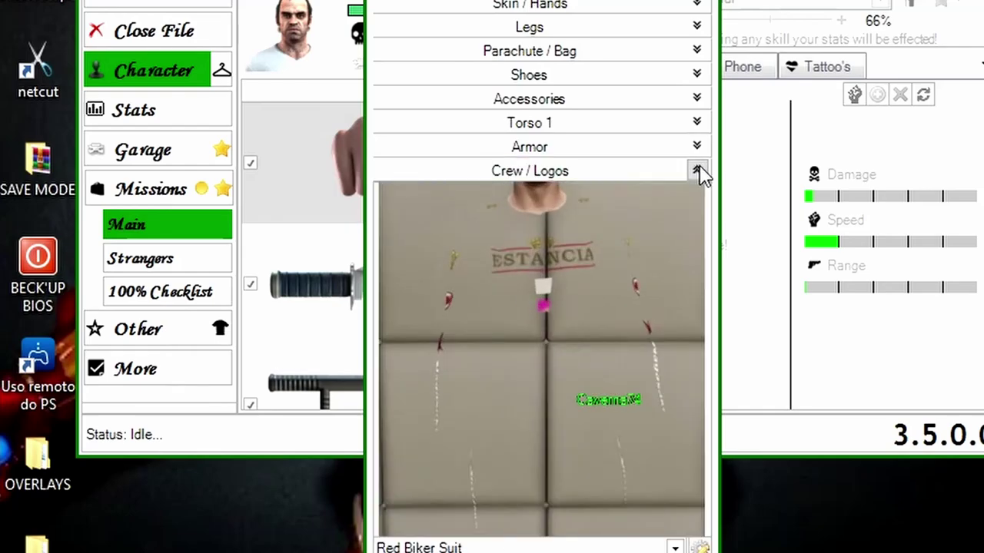